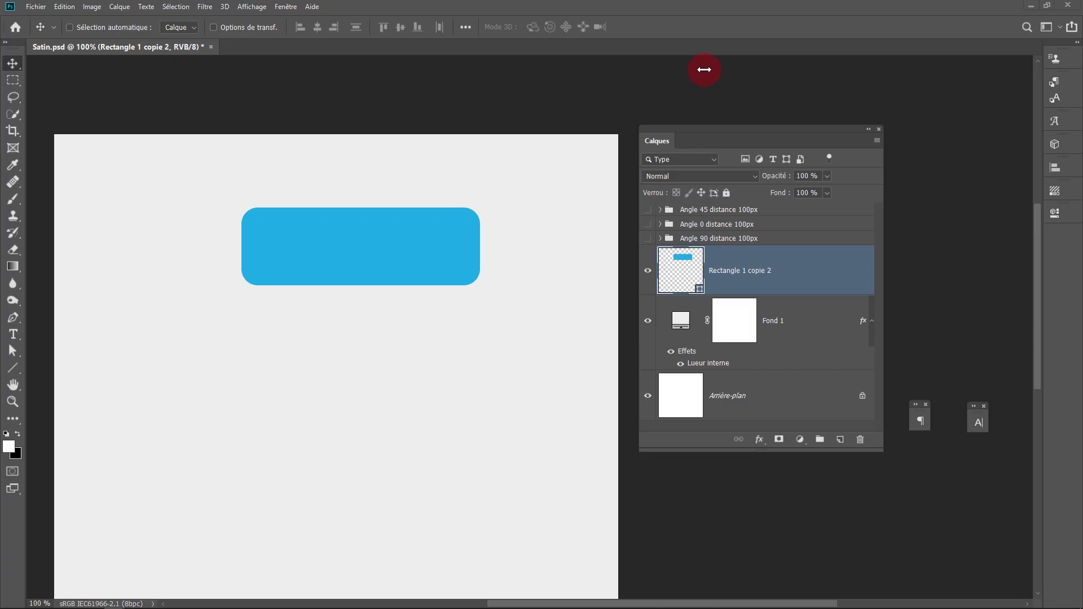
Open the fx layer-effects menu for the Rectangle 1 copie 2 layer.
click(760, 439)
Add an Ombre portée drop shadow and set its colour to dark navy #132a41.
click(779, 556)
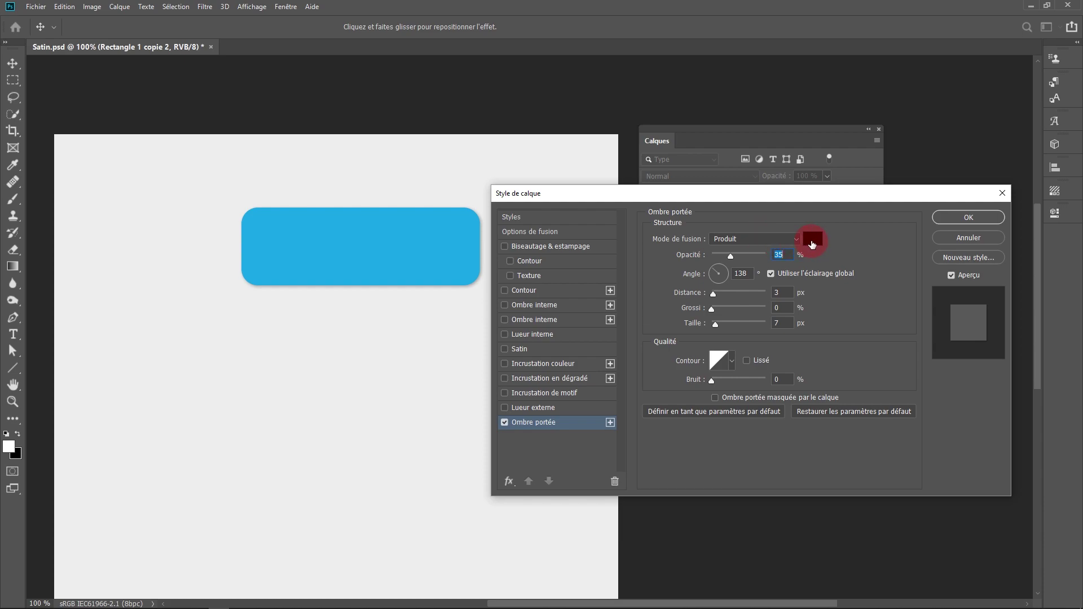
click(812, 242)
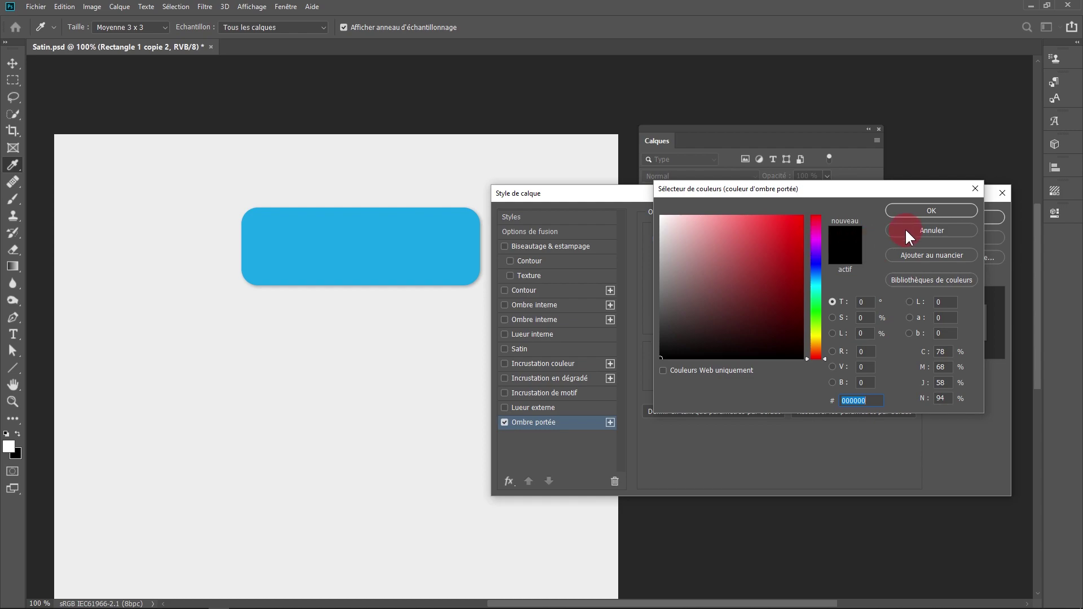
click(905, 229)
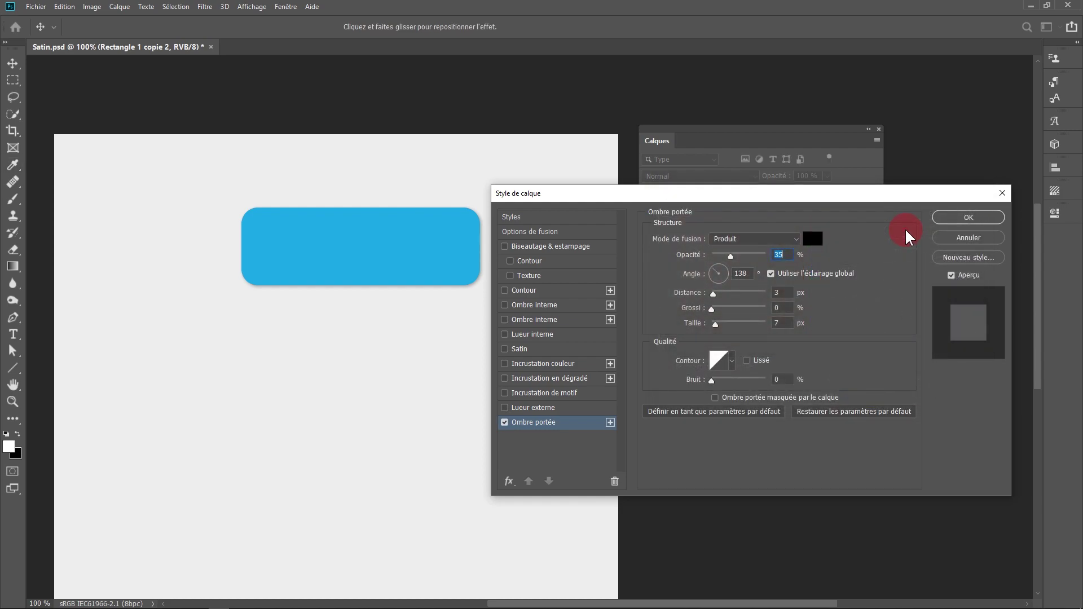
click(816, 243)
click(817, 274)
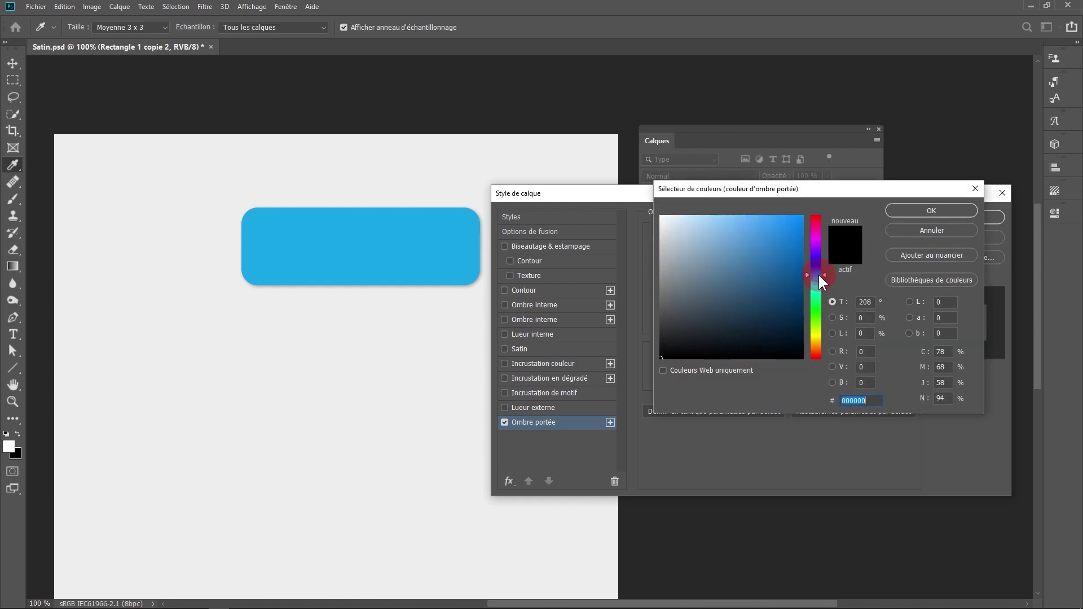
drag(790, 282, 763, 323)
click(925, 211)
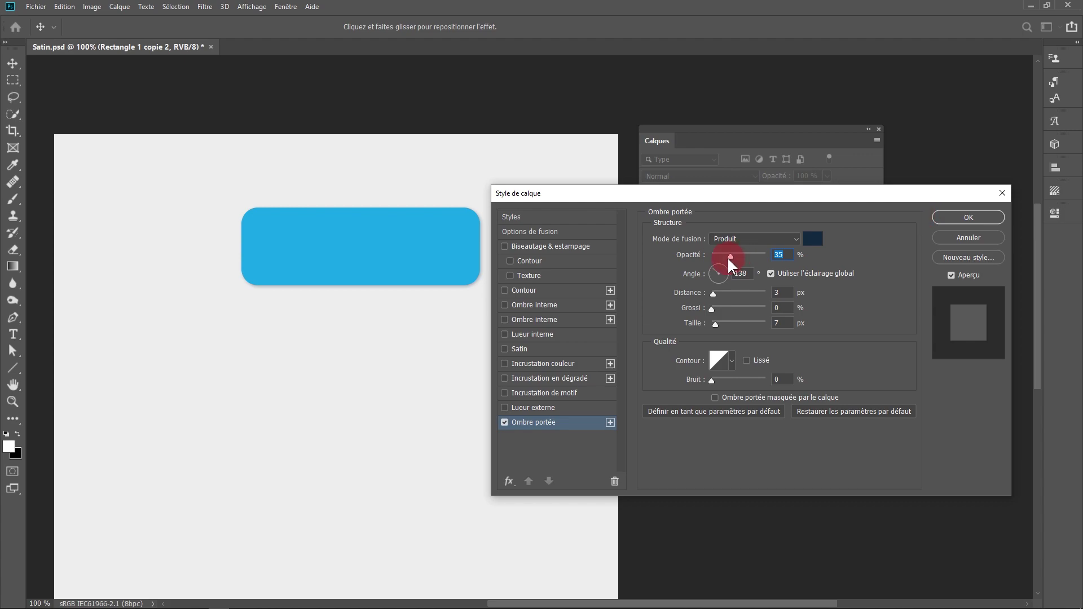
Set the navy shadow to 69% opacity and a -139° angle, then apply it.
drag(730, 256, 733, 260)
key(ctrl+plus)
key(ctrl+plus)
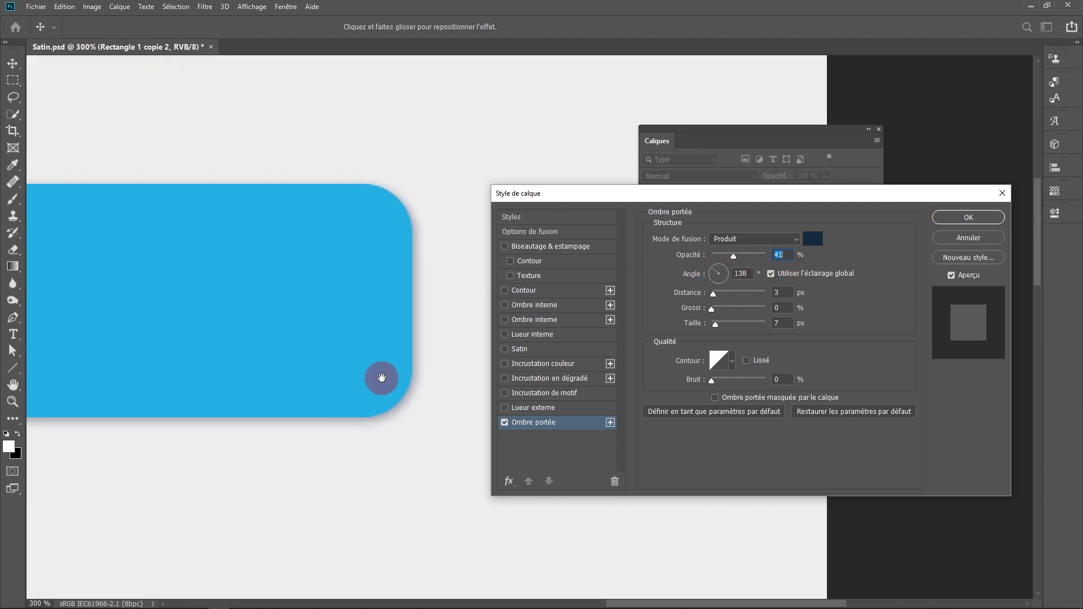
alt+scroll(381, 378, up, 1)
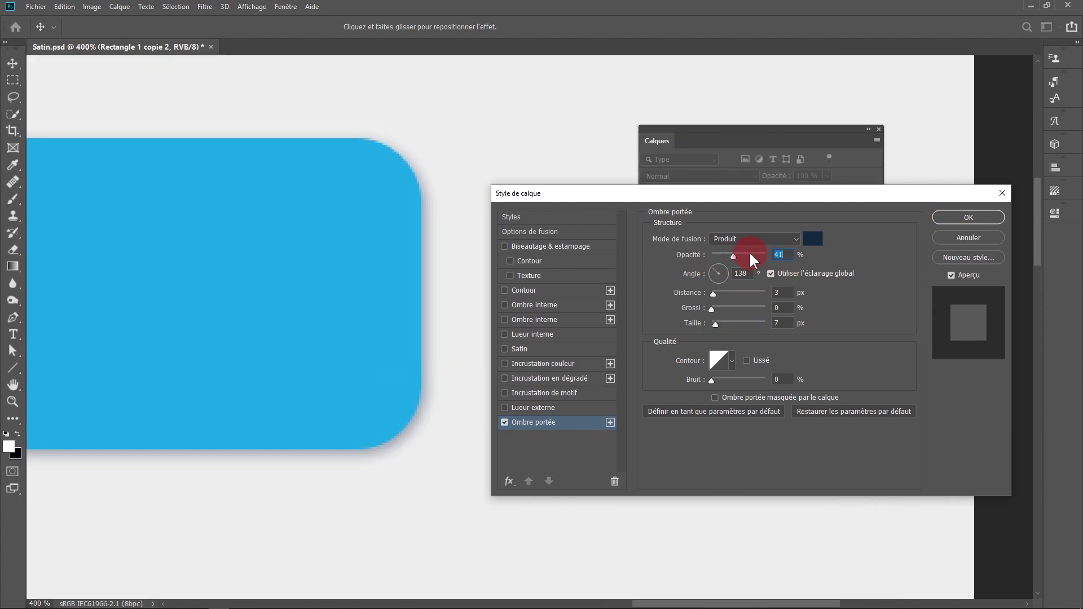
mouse_move(750, 255)
mouse_down()
mouse_move(780, 259)
mouse_move(750, 261)
mouse_up()
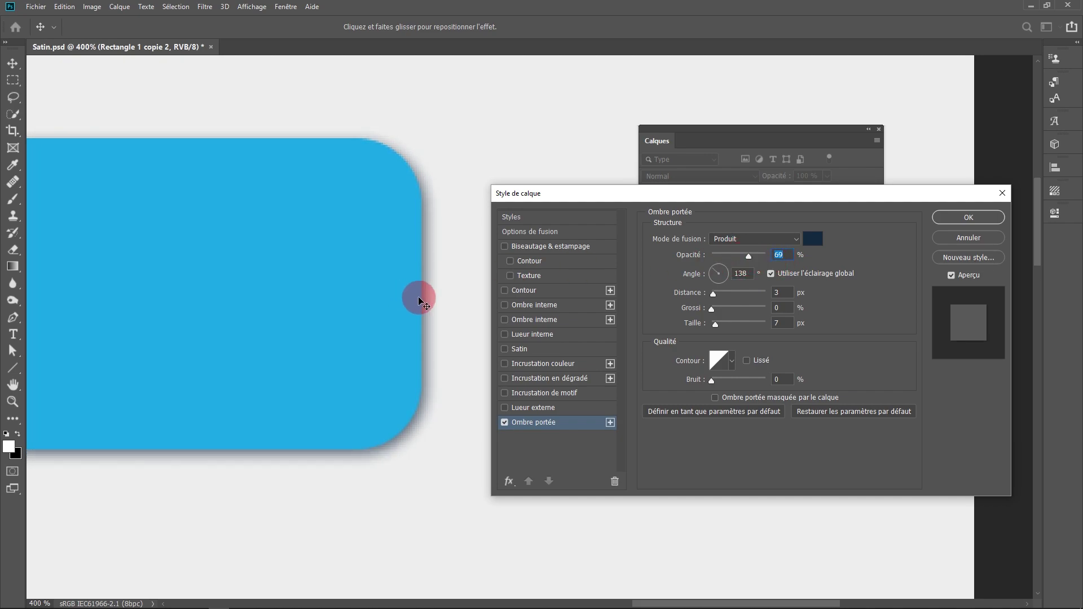
alt+scroll(418, 296, down, 1)
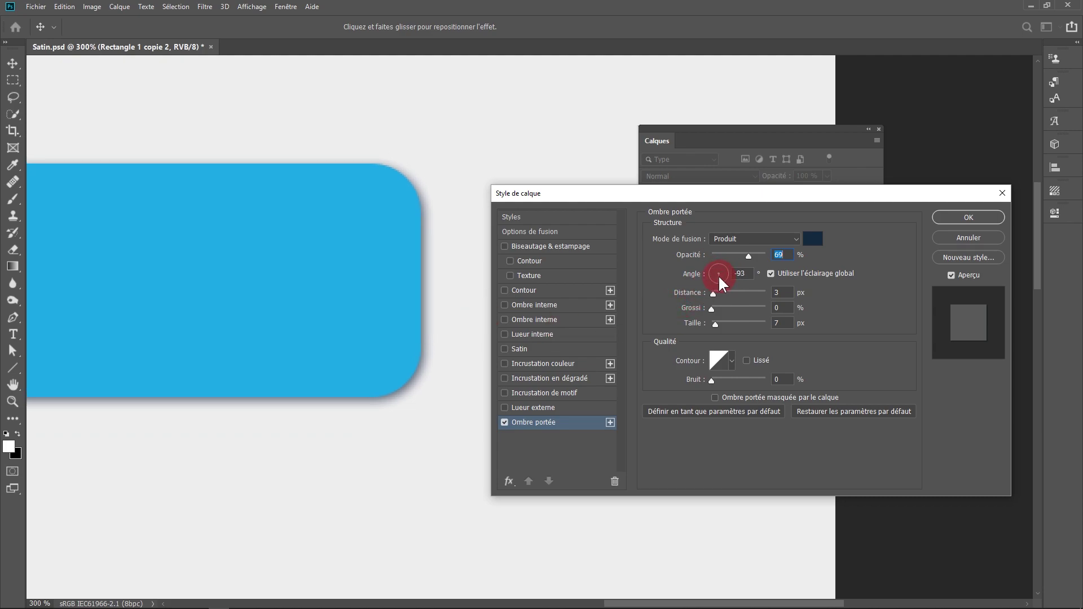
drag(713, 273, 714, 272)
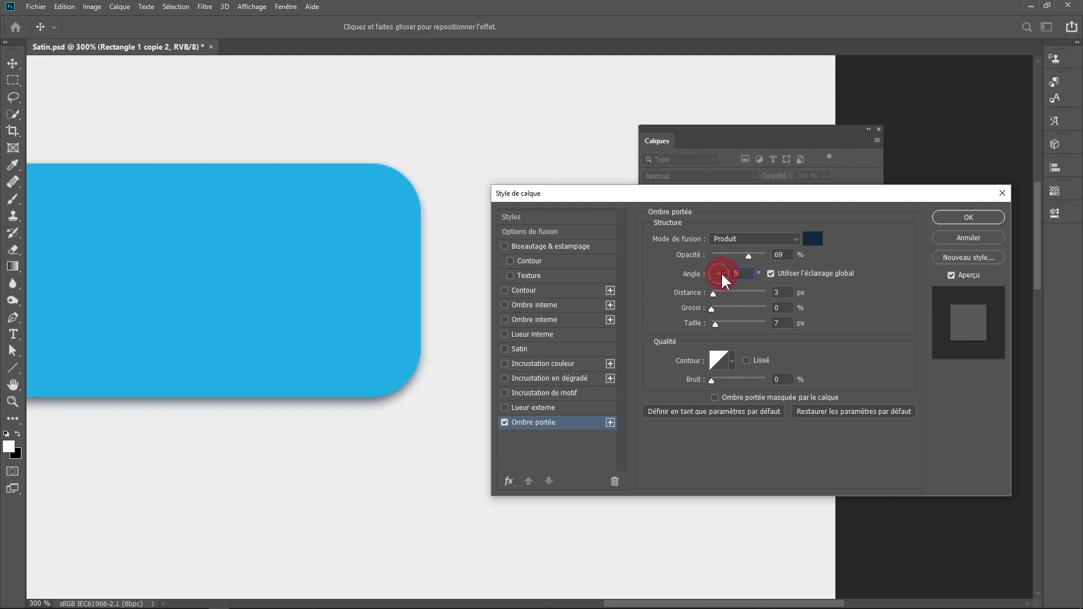
drag(722, 275, 710, 278)
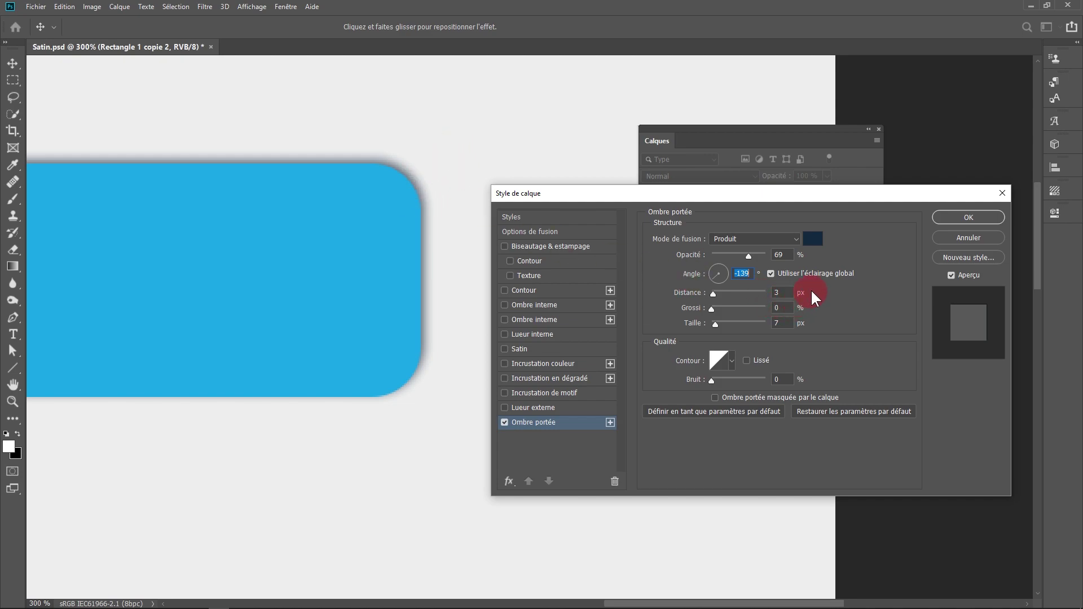
double_click(783, 273)
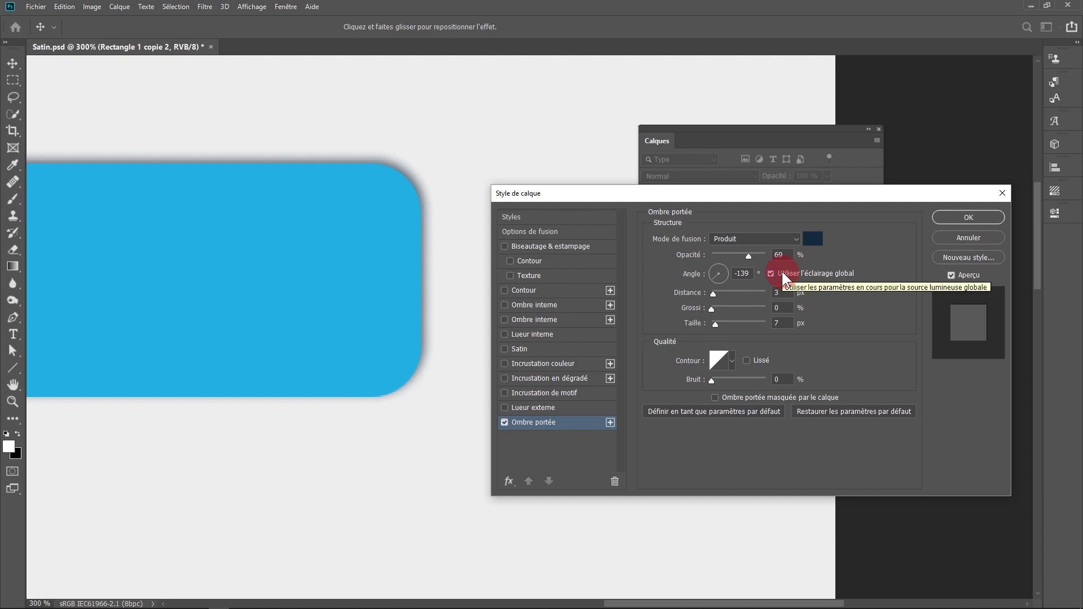
click(959, 217)
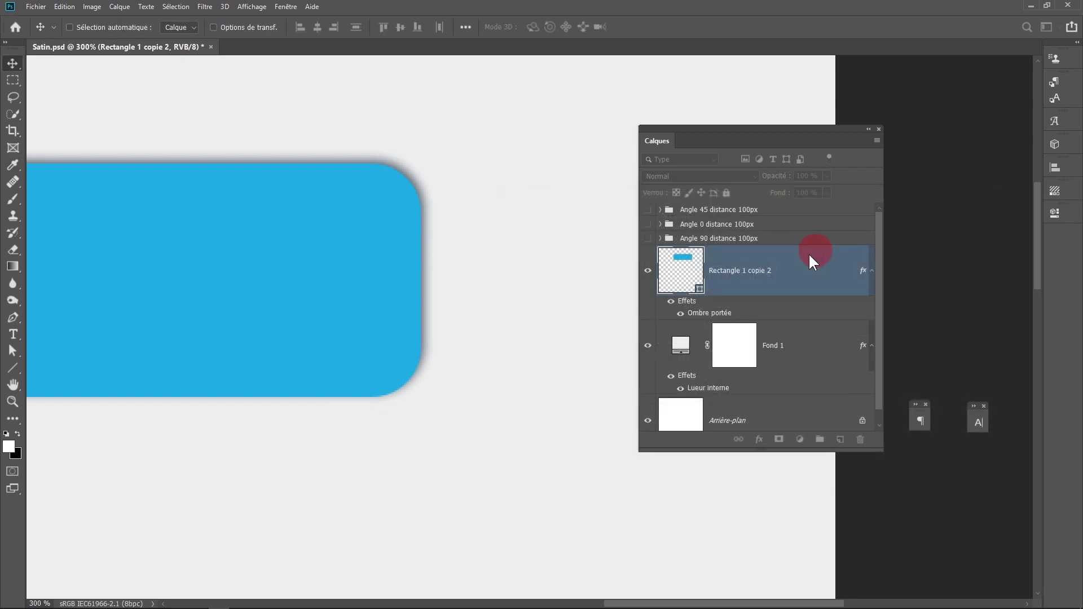
Duplicate the shadowed button with Ctrl+J and move the copy below the original.
key(ctrl+j)
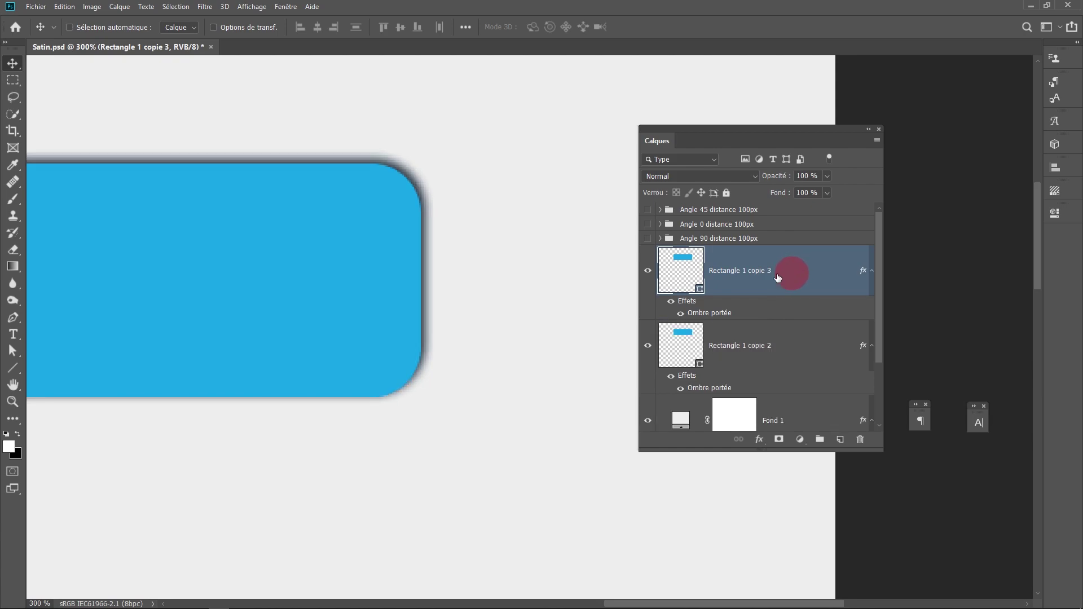
scroll(436, 278, down, 5)
drag(399, 286, 404, 388)
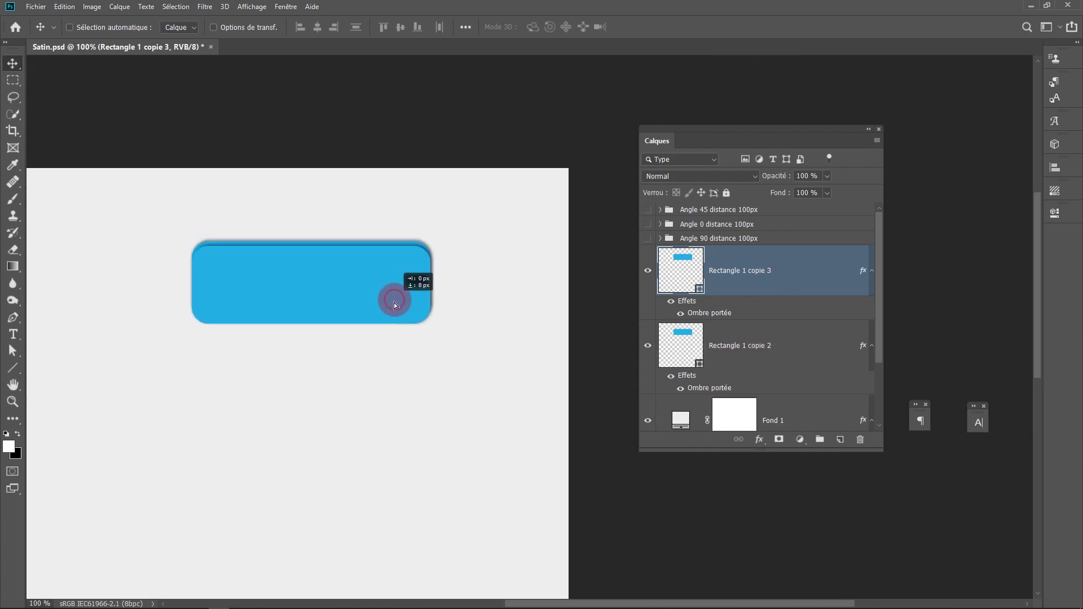
scroll(404, 388, up, 3)
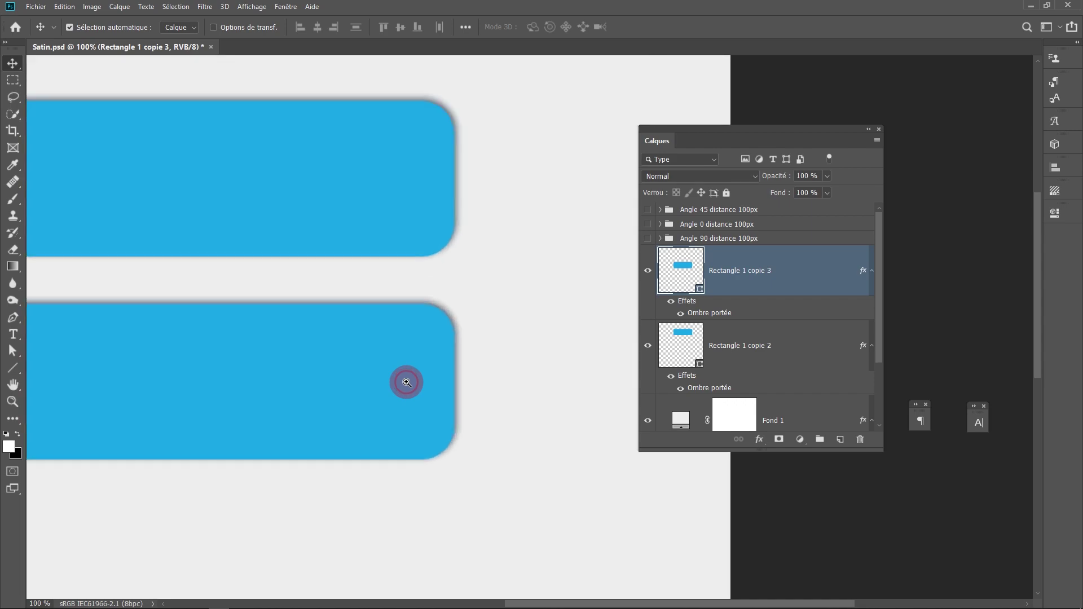
scroll(405, 406, up, 2)
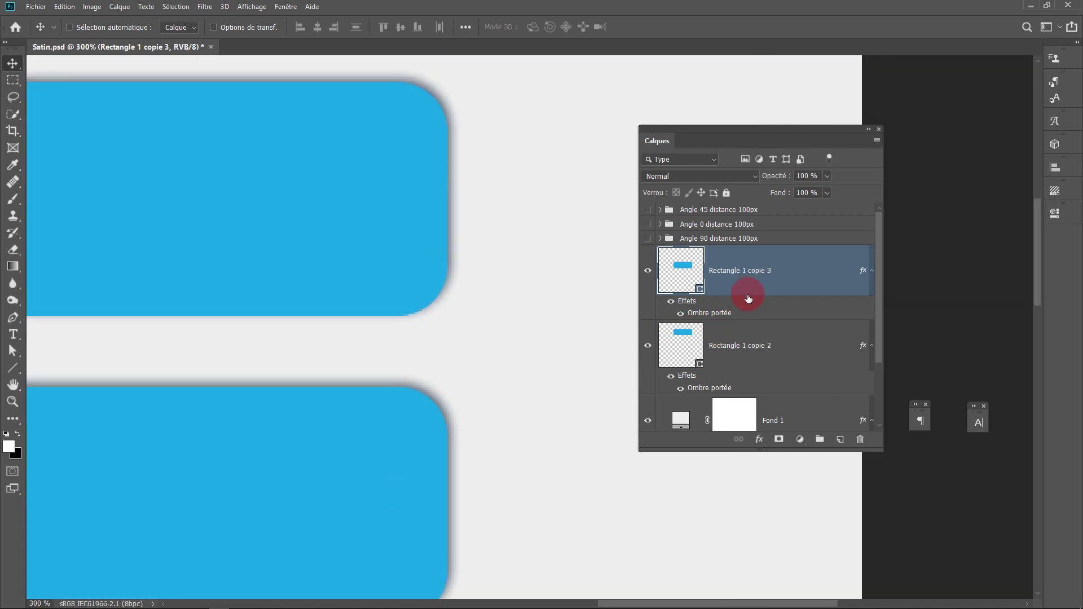
Give the copy's shadow its own angle of -54° and a 17 px distance.
double_click(720, 313)
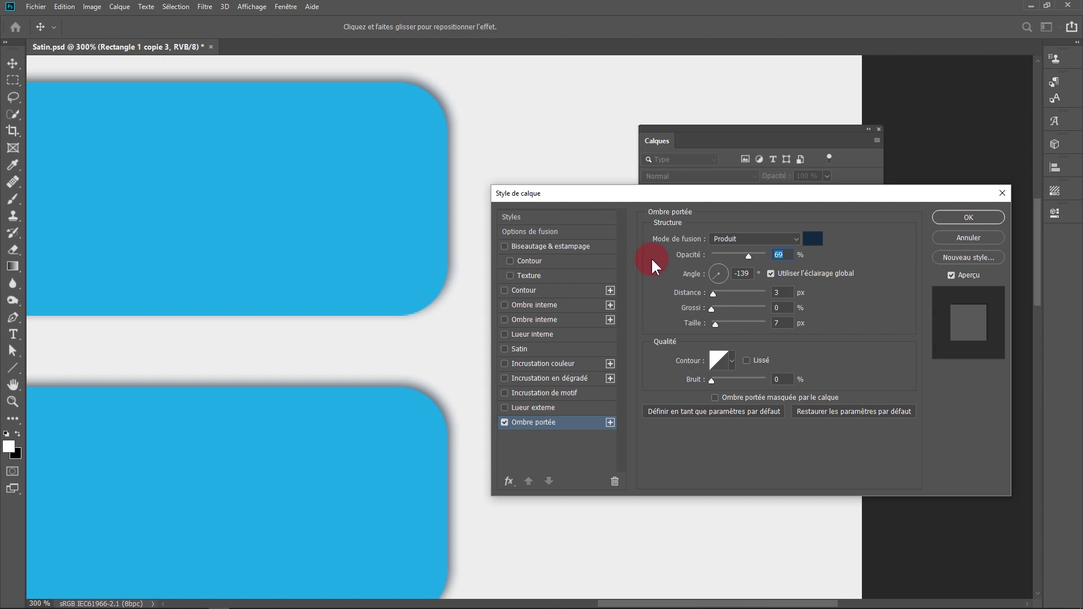
click(770, 273)
click(723, 278)
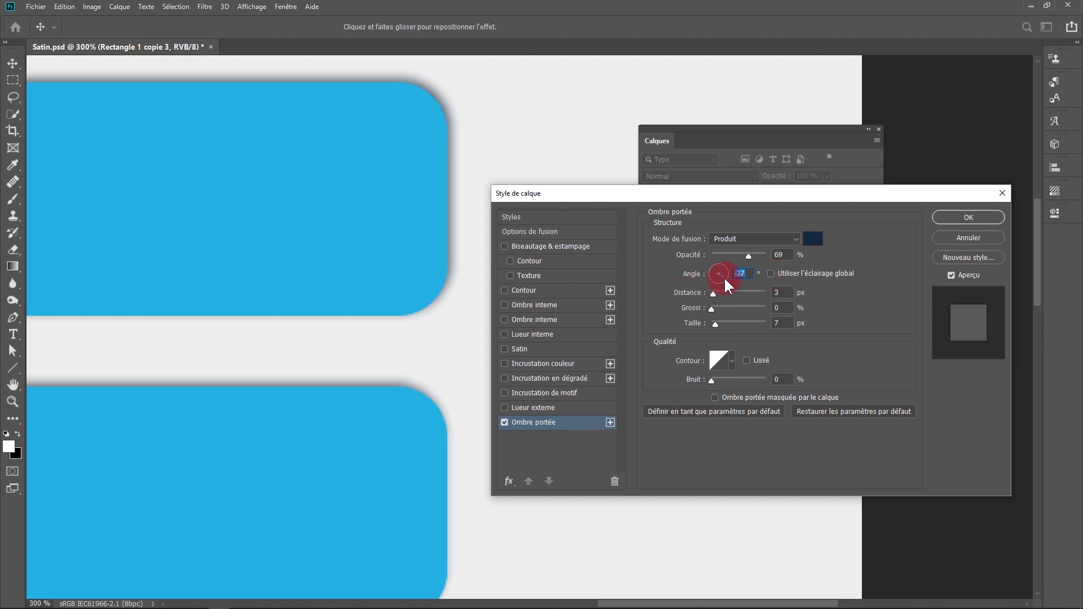
drag(730, 277, 724, 280)
key(ctrl+minus)
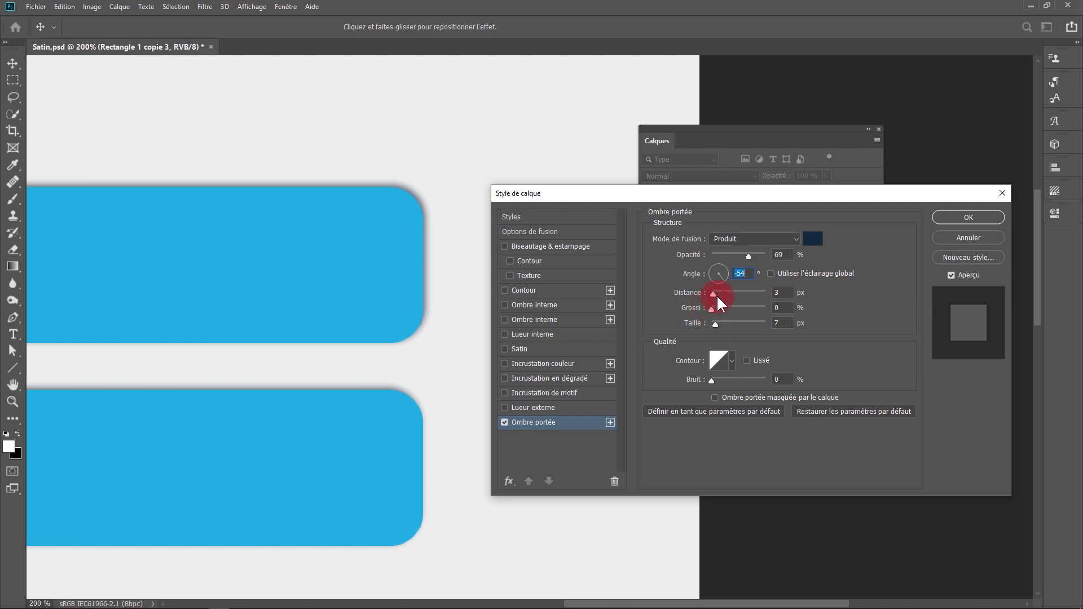
drag(718, 297, 721, 294)
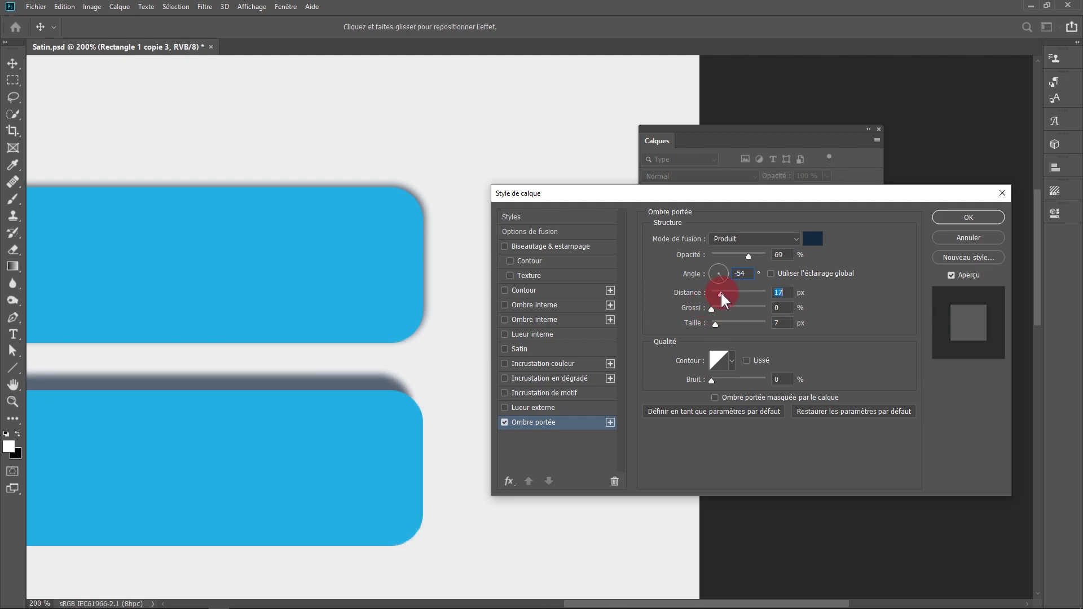
click(940, 219)
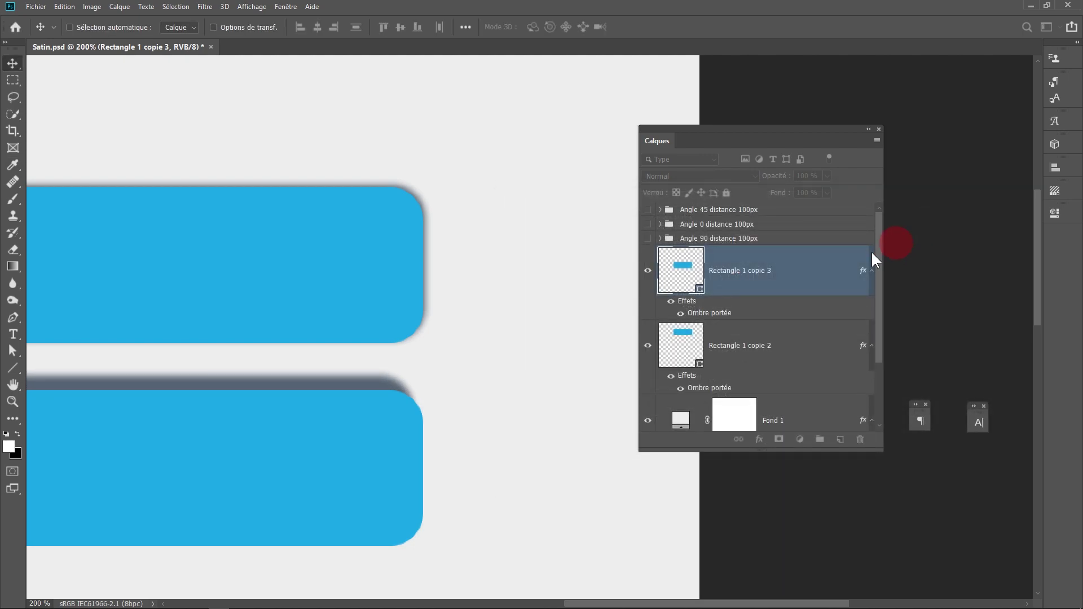
Rework the original shadow to 63% spread, 21 px size, 145° angle and 38 px distance.
double_click(725, 355)
drag(716, 294, 721, 295)
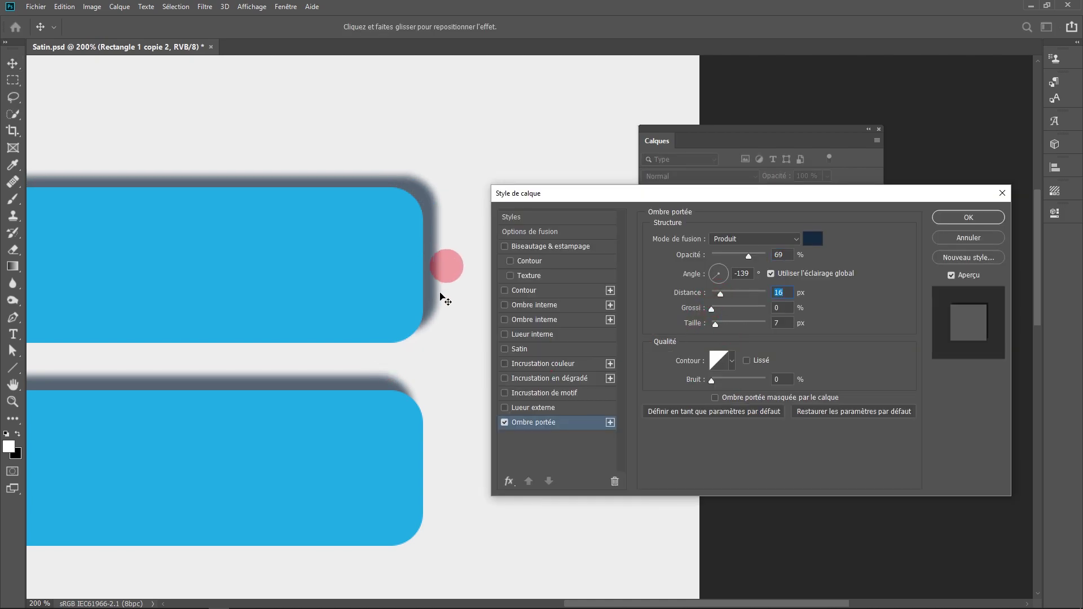
mouse_move(388, 367)
mouse_down()
mouse_move(424, 320)
mouse_move(391, 336)
mouse_up()
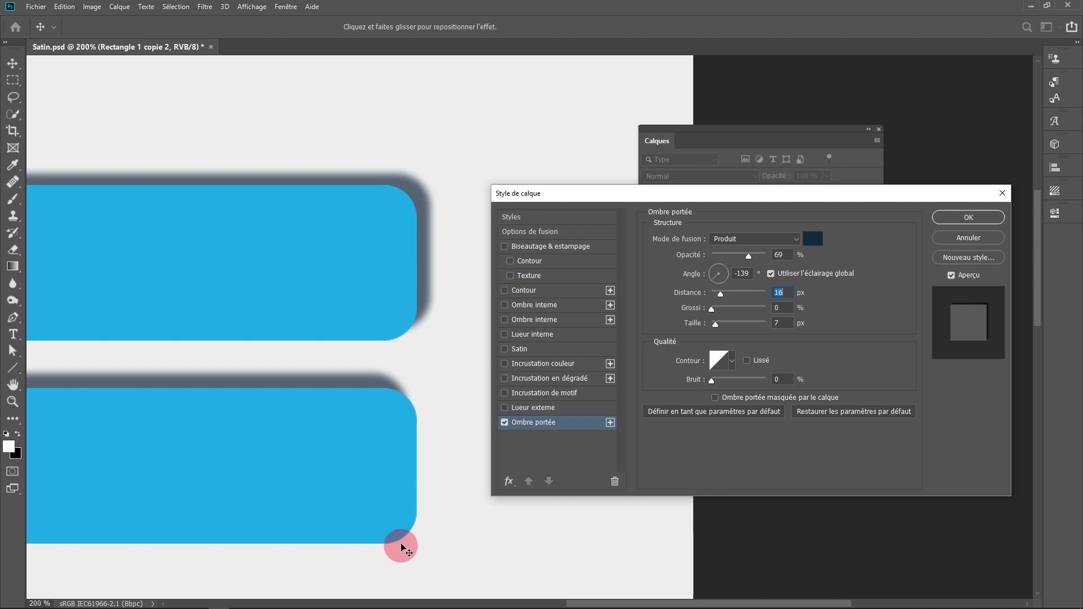
drag(727, 296, 733, 297)
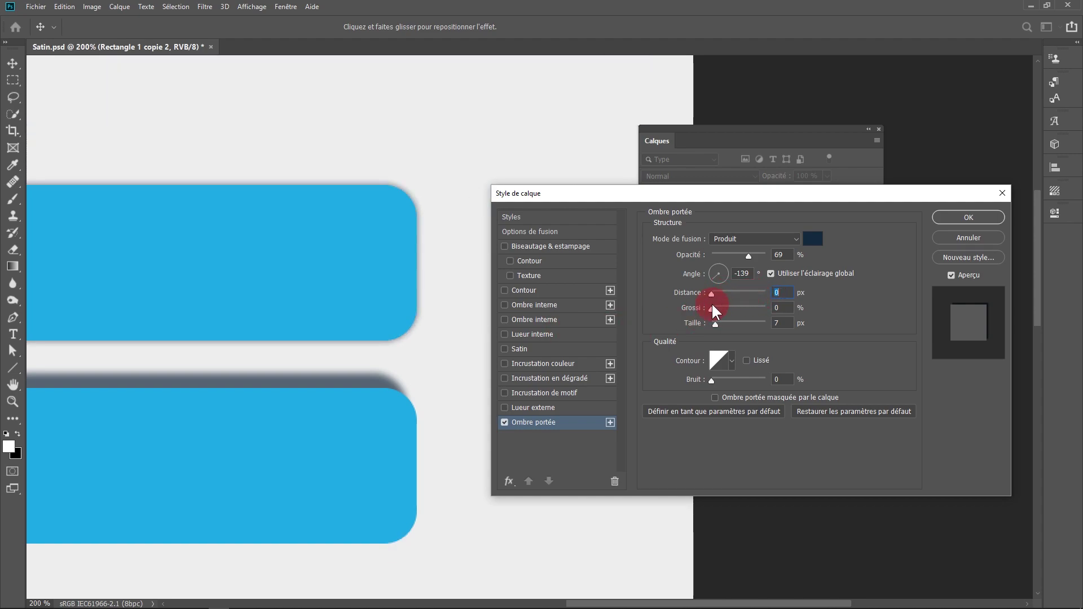
drag(733, 297, 711, 317)
scroll(638, 287, left, 5)
scroll(296, 265, right, 5)
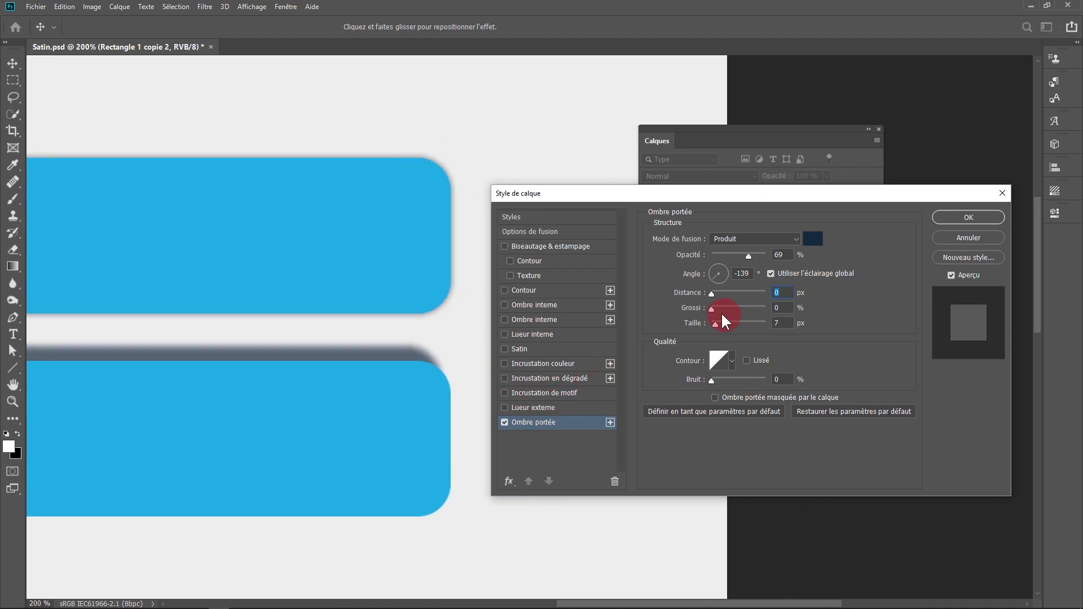
mouse_move(711, 307)
mouse_down()
mouse_move(723, 308)
mouse_move(723, 324)
mouse_move(753, 316)
mouse_move(719, 323)
mouse_up()
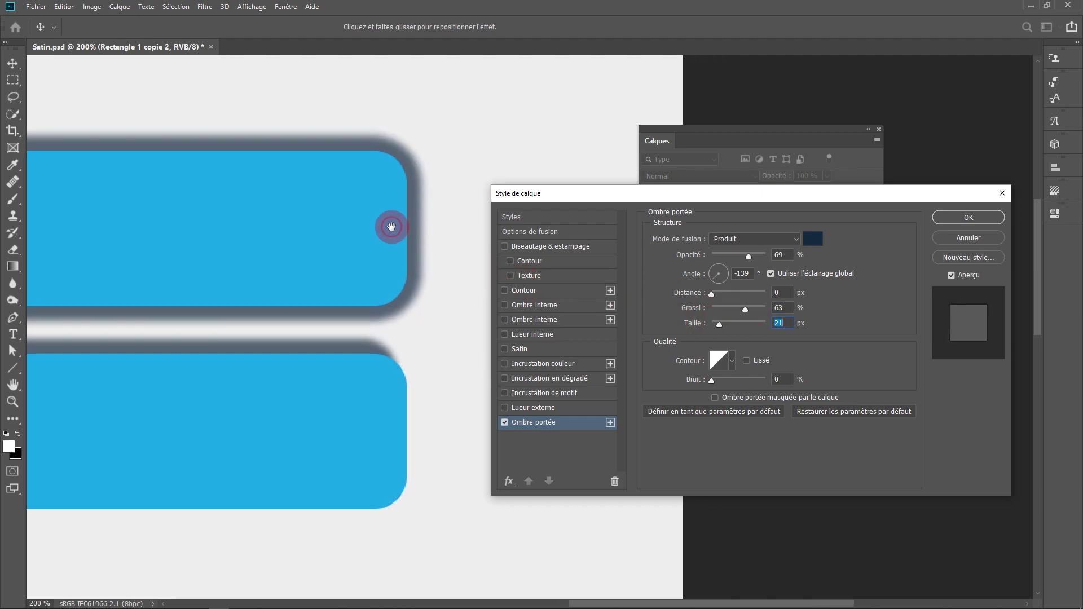
drag(425, 237, 384, 237)
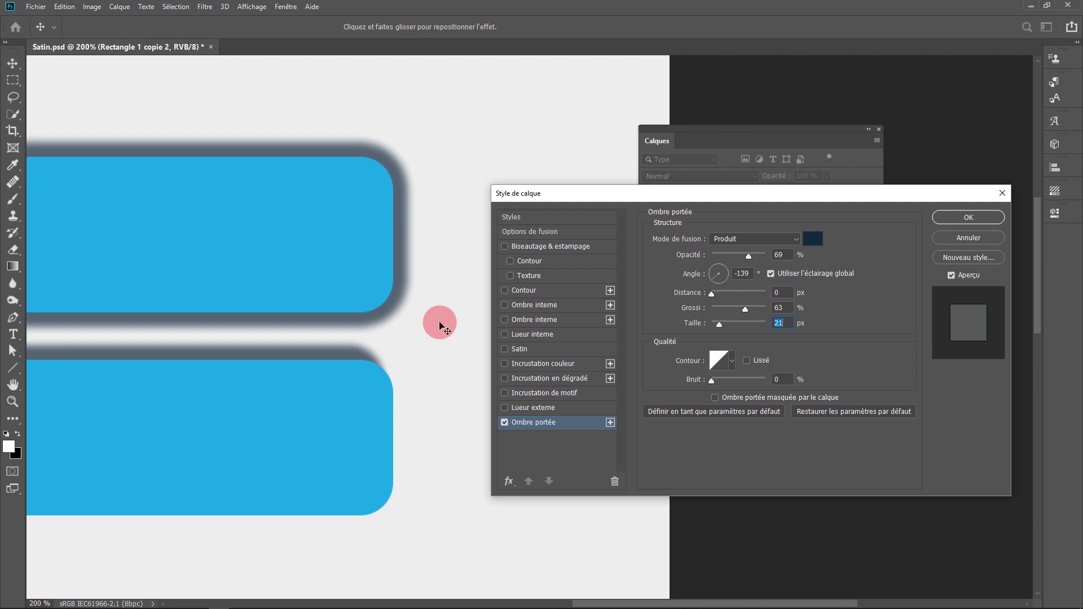
mouse_move(373, 235)
mouse_down()
mouse_move(417, 295)
mouse_move(456, 231)
mouse_move(412, 260)
mouse_up()
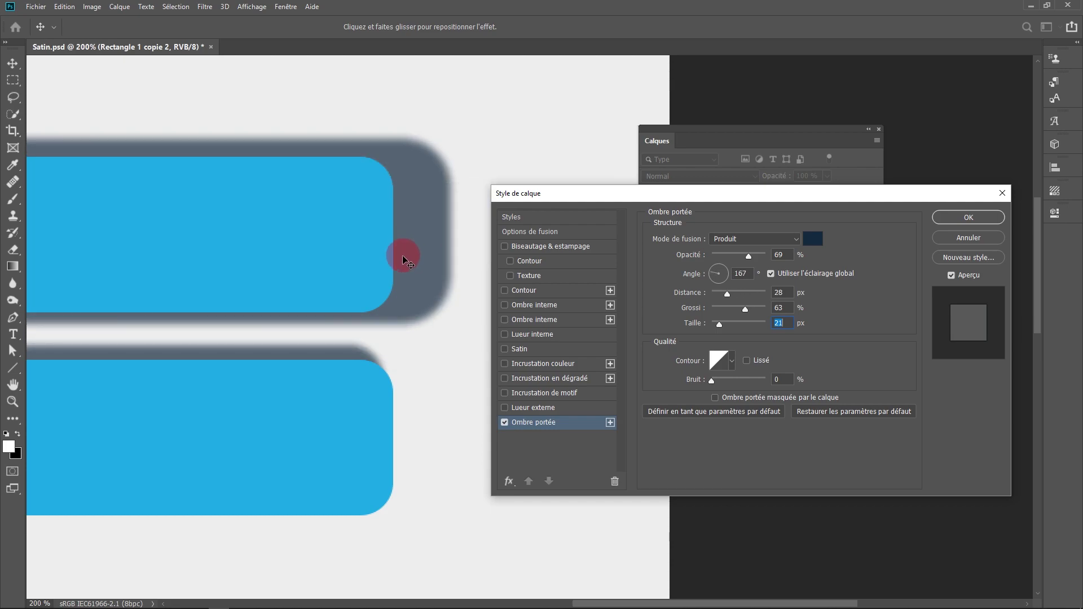
click(966, 219)
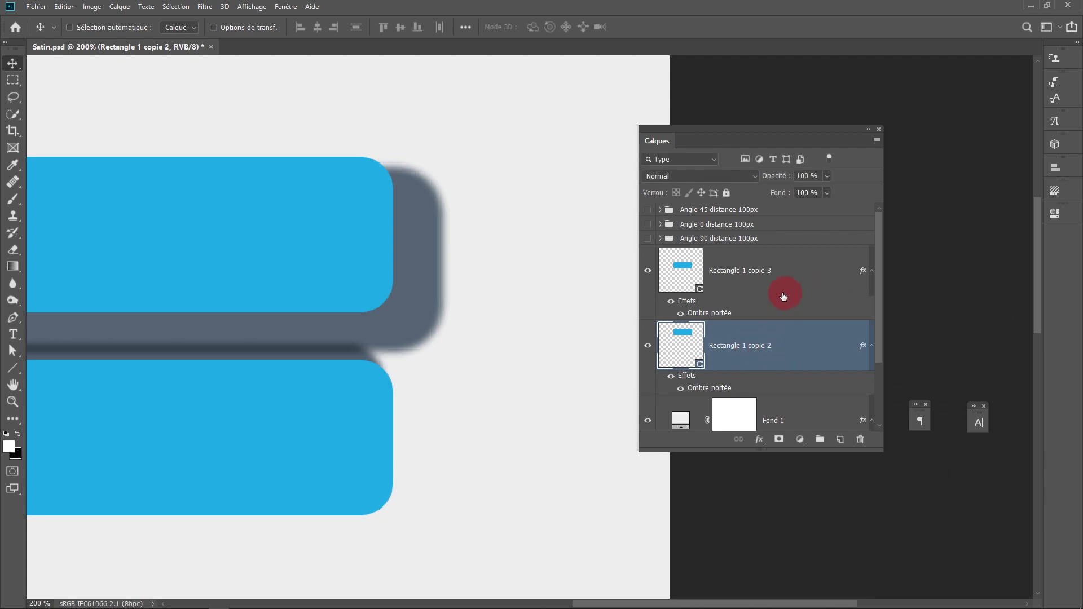
Delete Rectangle 1 copie 3 and pull Rectangle 1 copie 2's shadow just under the button.
drag(784, 296, 859, 439)
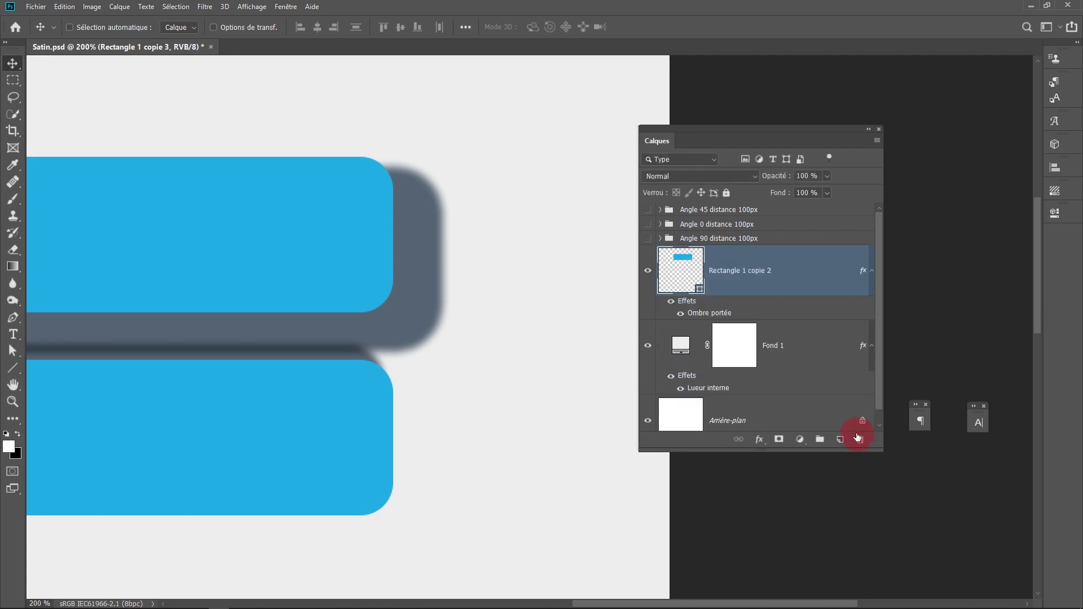
double_click(771, 313)
drag(416, 297, 395, 301)
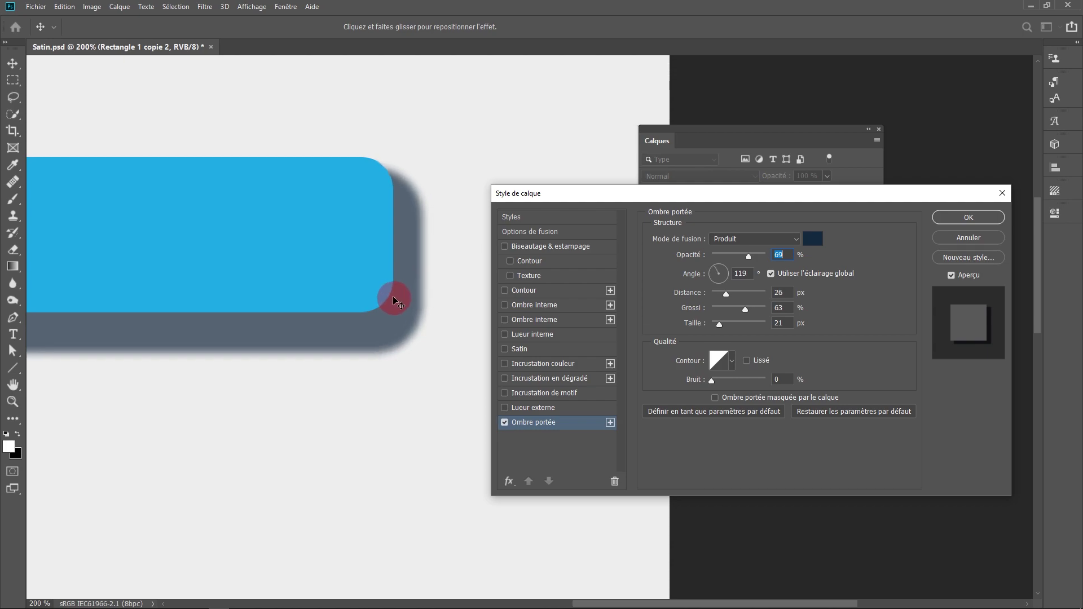
drag(395, 301, 375, 284)
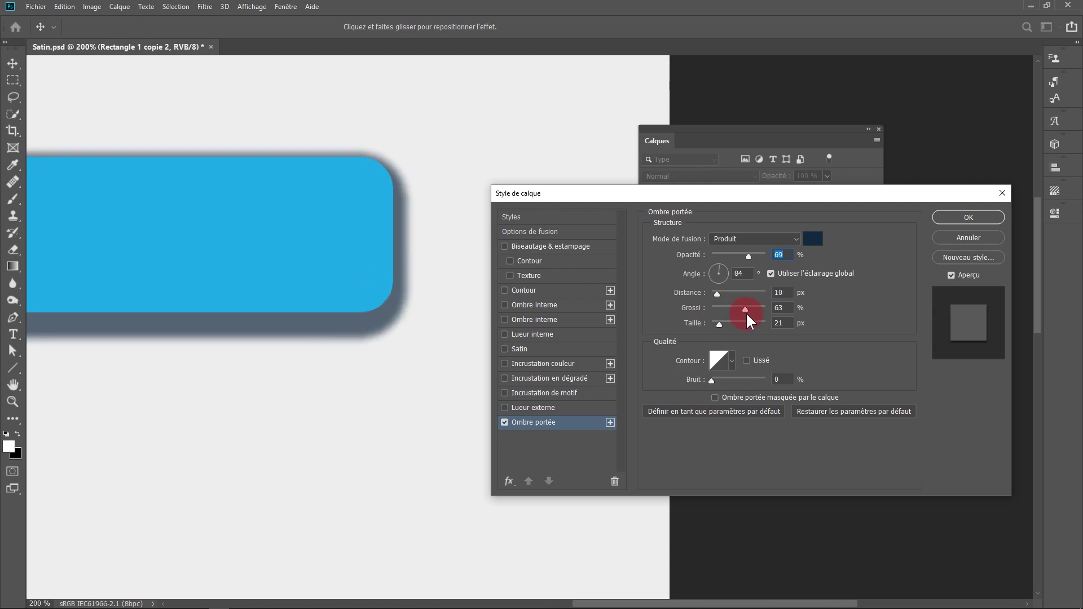
drag(747, 315, 716, 326)
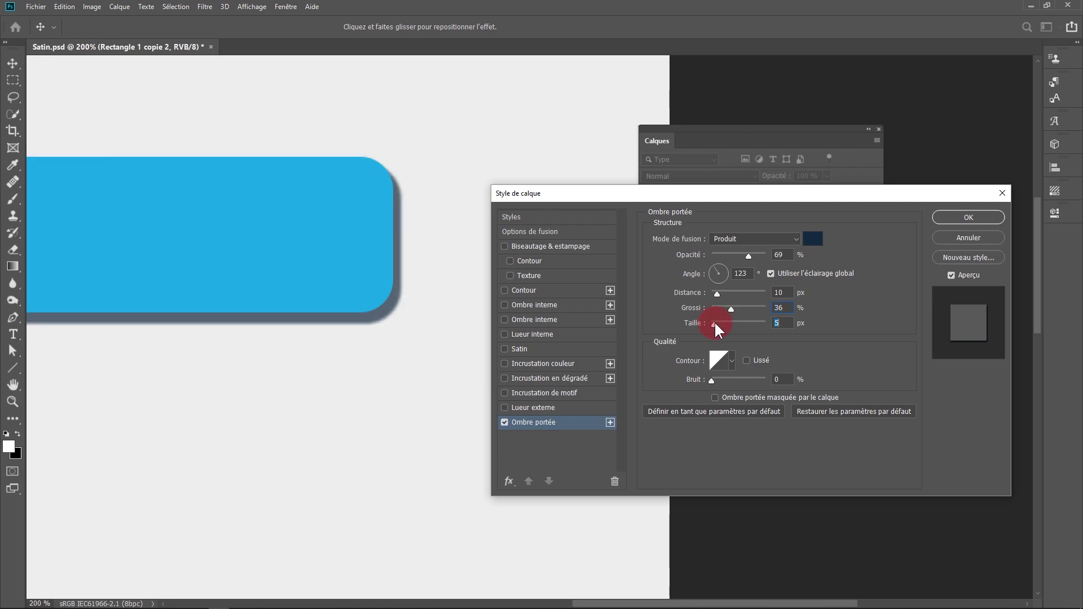
Tighten the shadow to 100% opacity, 125°, 8 px distance, 5 px size, and add a second drop shadow.
drag(411, 295, 410, 302)
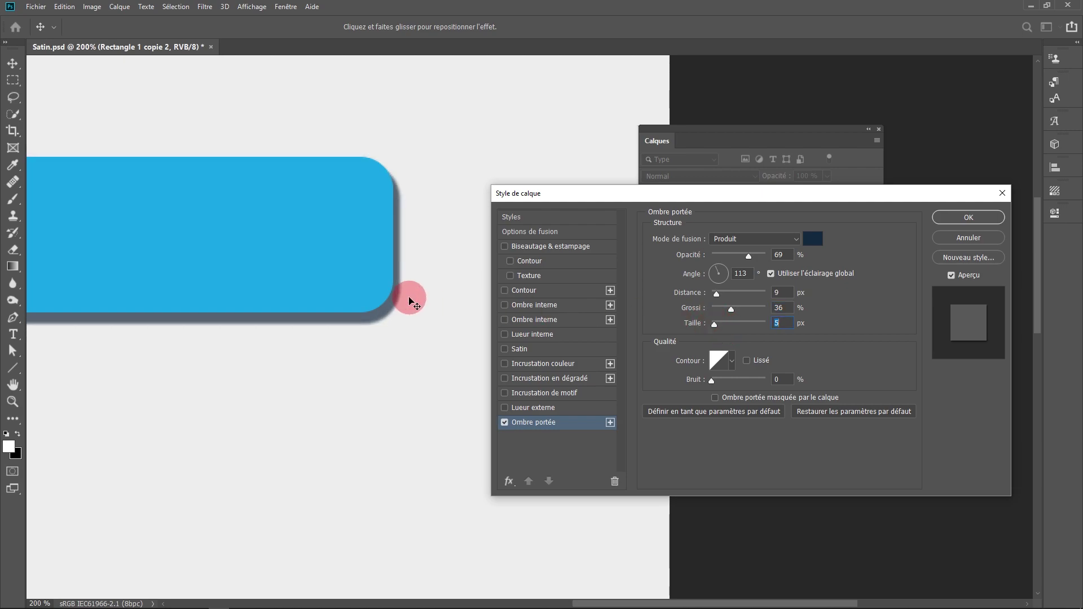
drag(763, 255, 766, 255)
drag(393, 295, 386, 289)
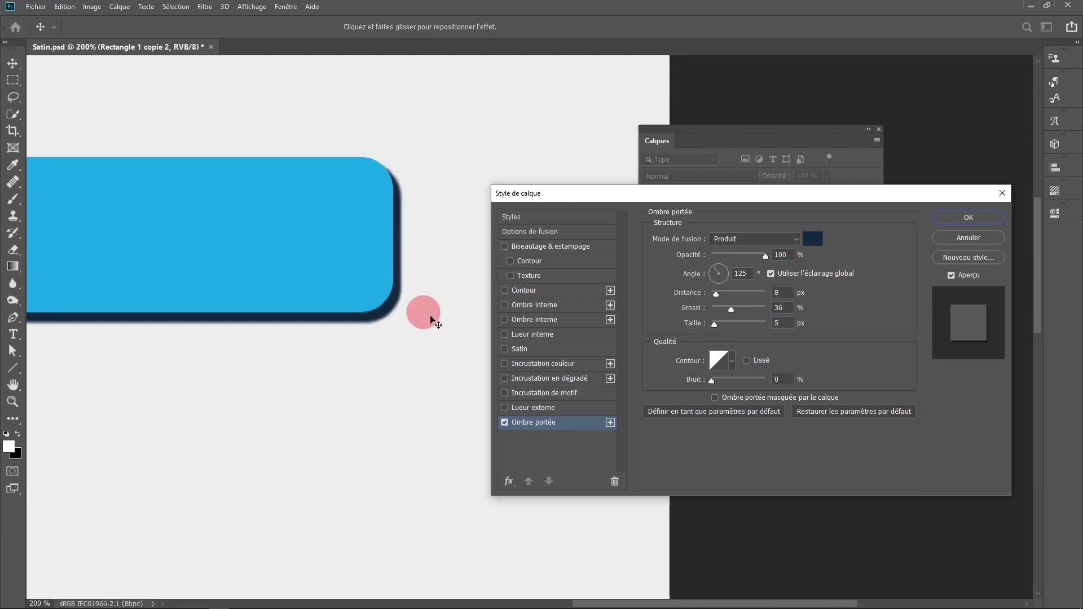
click(610, 422)
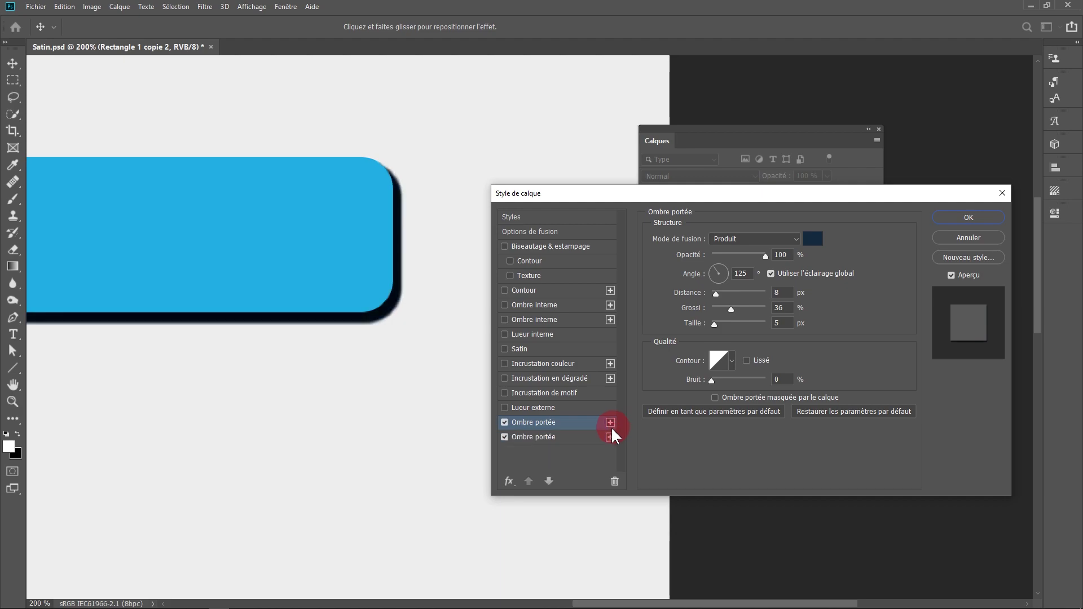
Make the second drop shadow soft and wide: 76% opacity, 90°, 26 px distance, 35 px size.
click(567, 441)
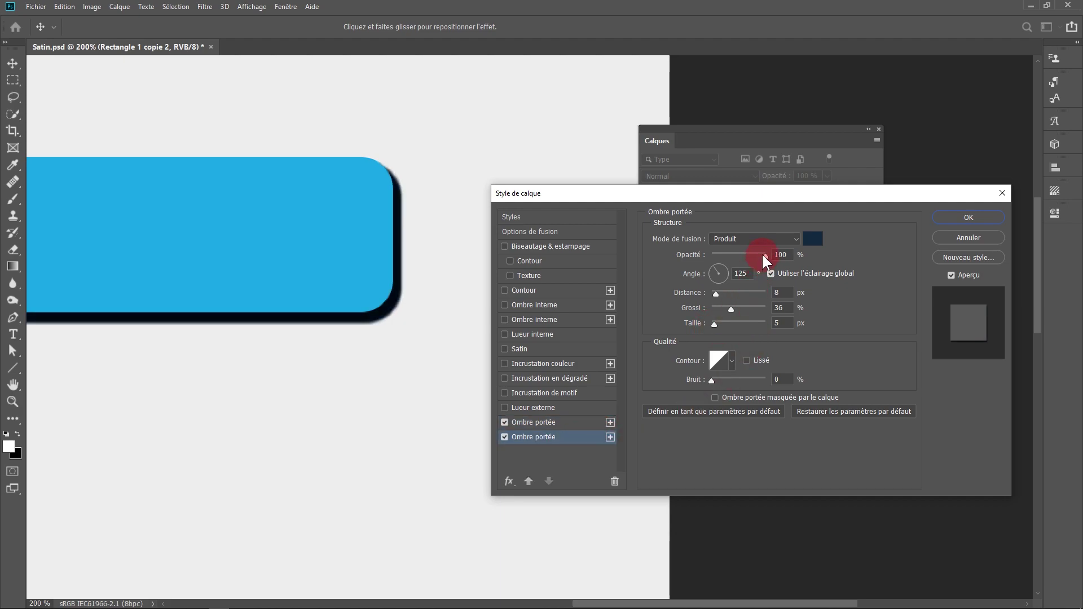
drag(714, 324, 725, 324)
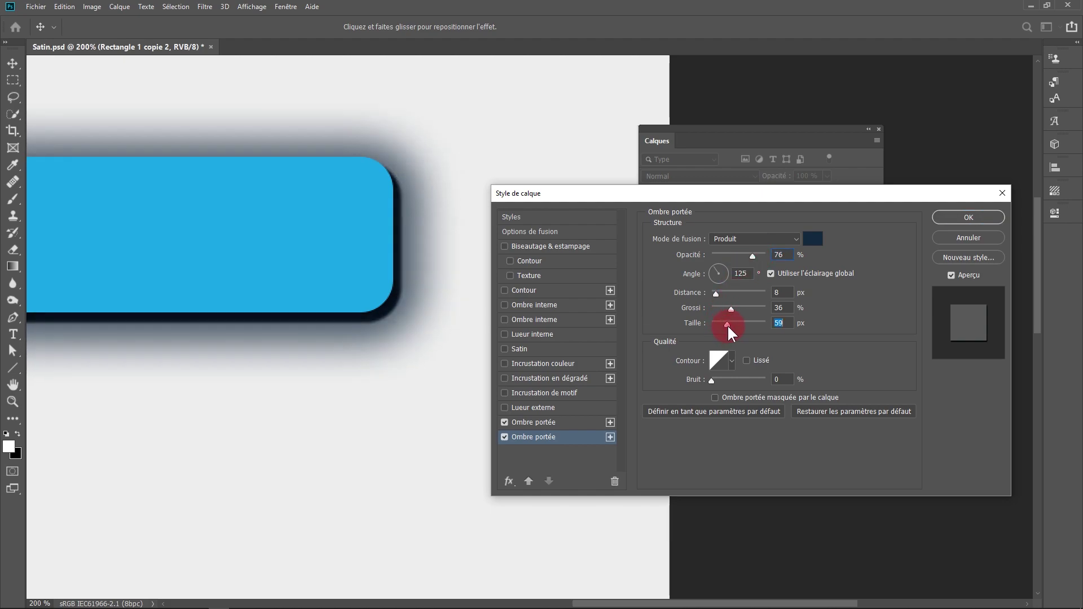
drag(407, 248, 407, 264)
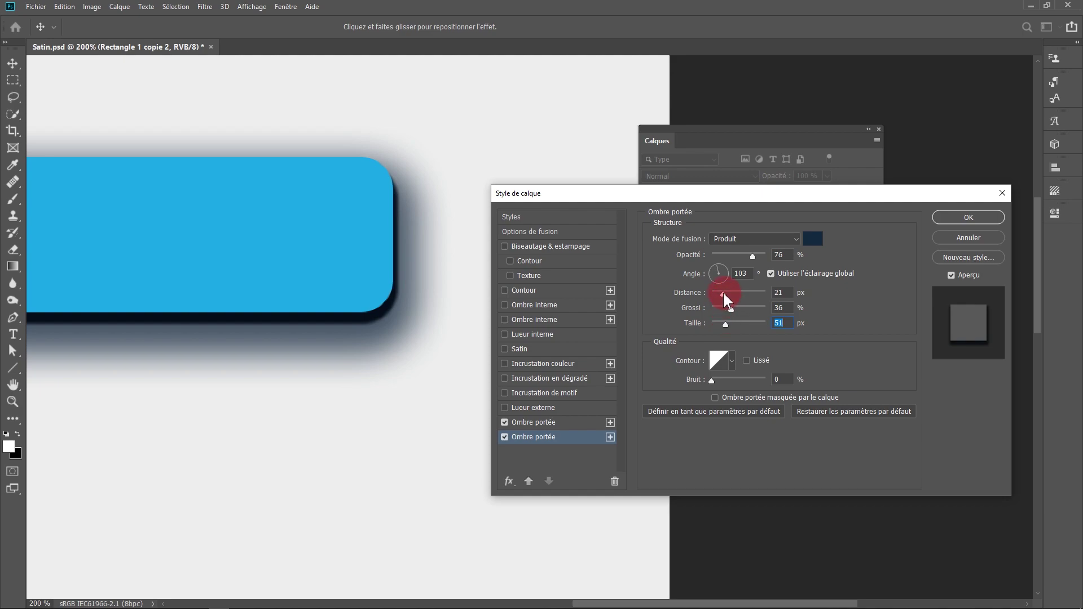
drag(723, 293, 720, 323)
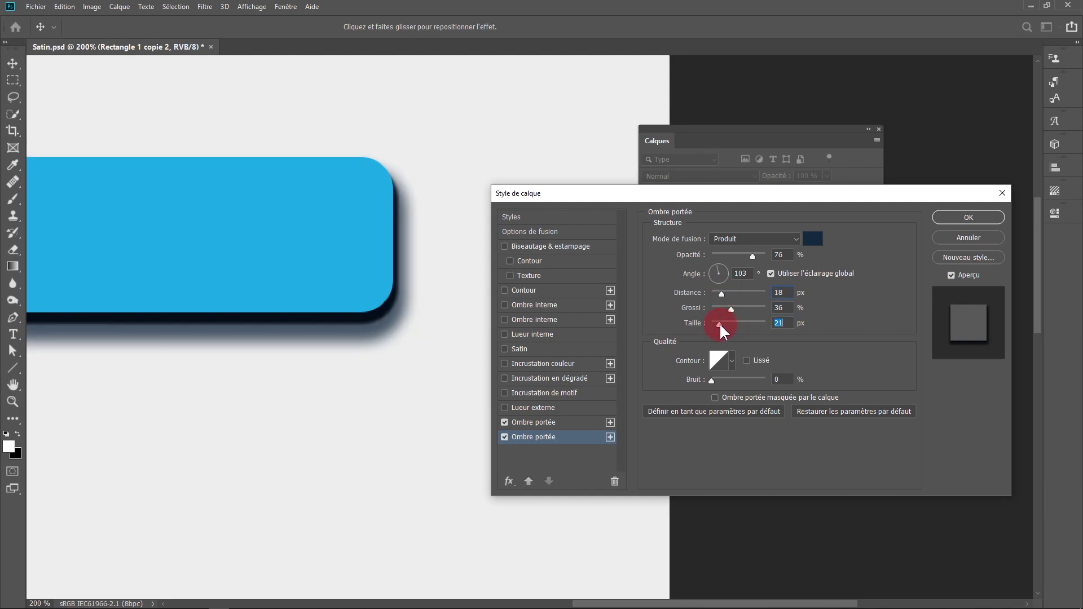
Enlarge the first shadow's size to 13 and lower it, then reposition the second shadow below.
click(557, 423)
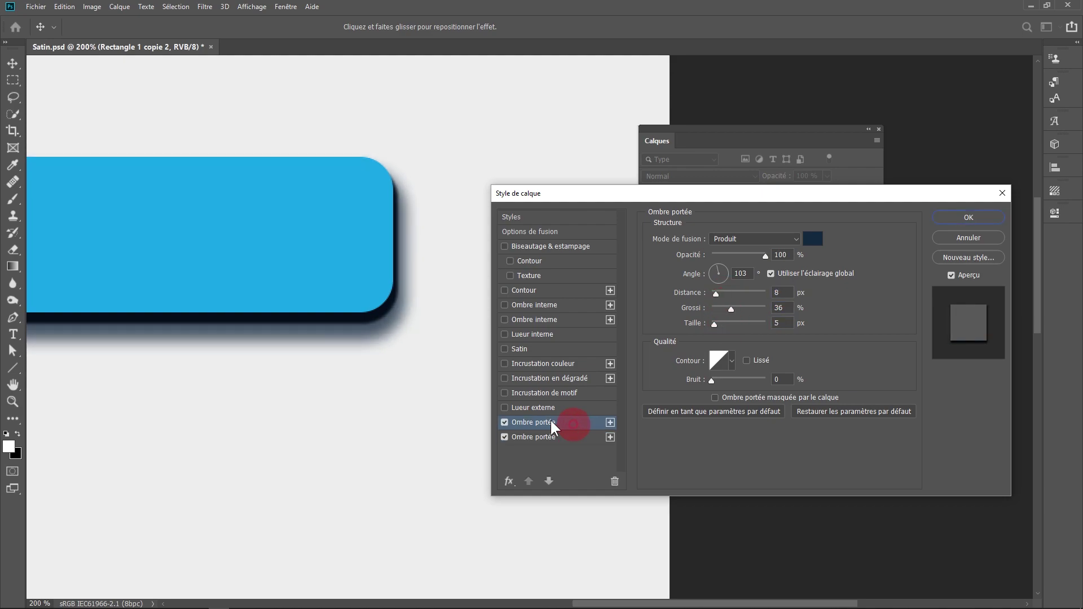
drag(367, 295, 365, 291)
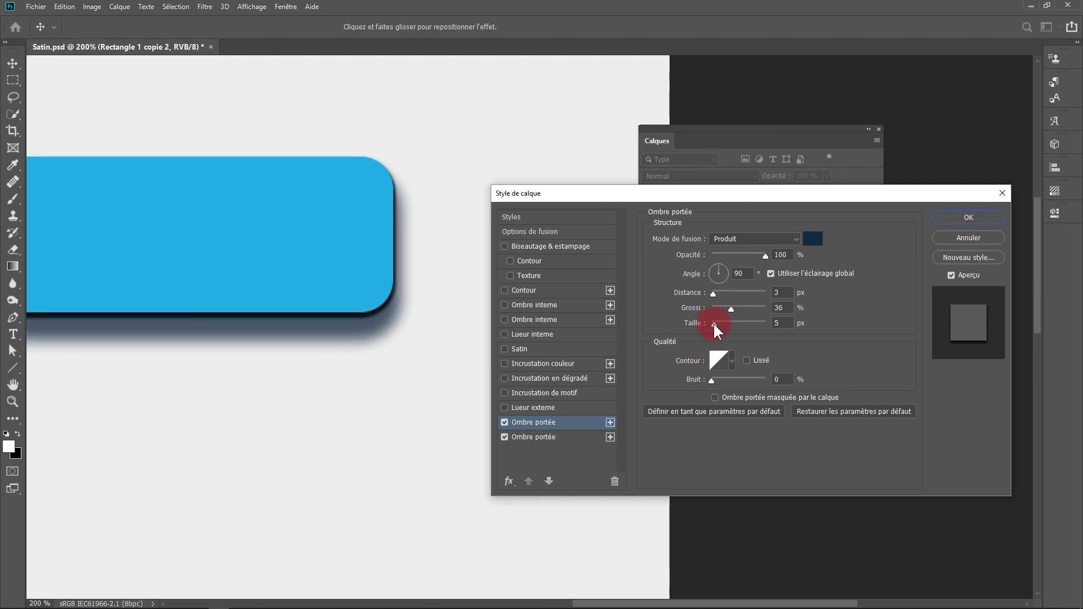
drag(715, 324, 718, 326)
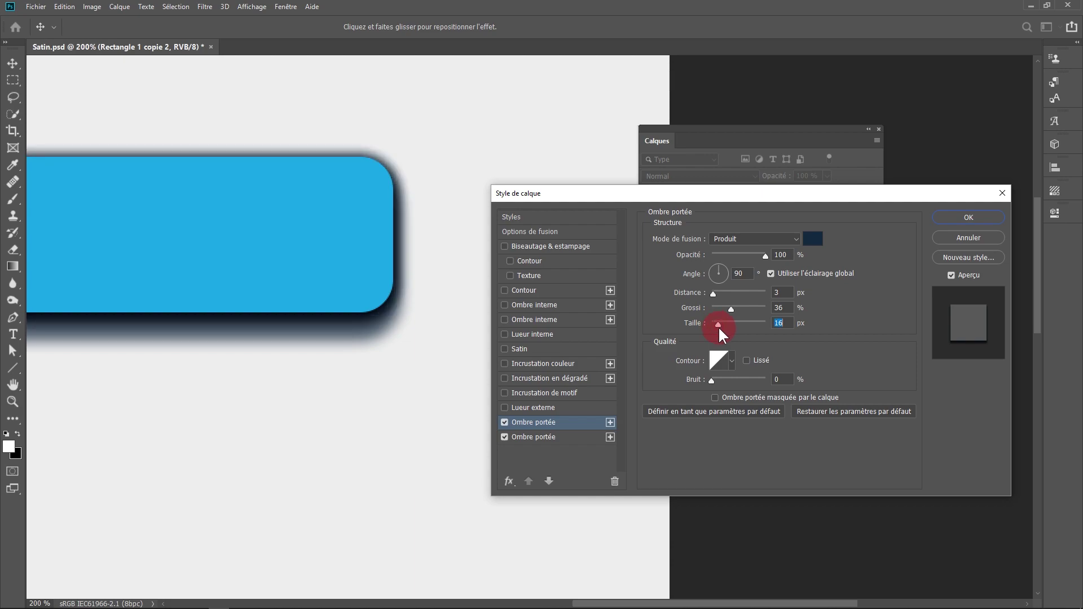
drag(386, 252, 402, 280)
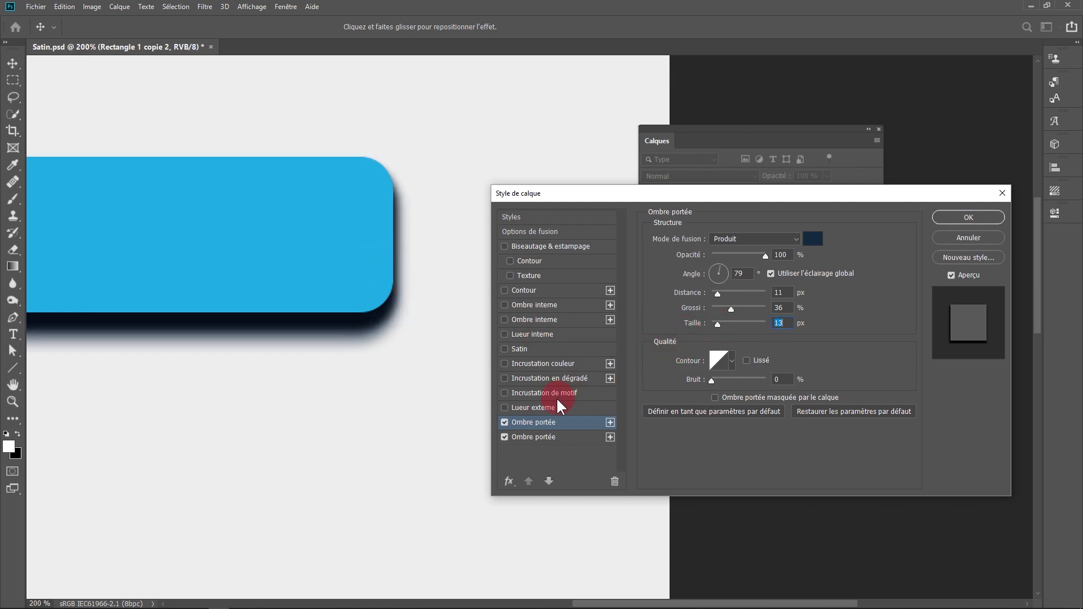
click(555, 439)
drag(361, 275, 362, 279)
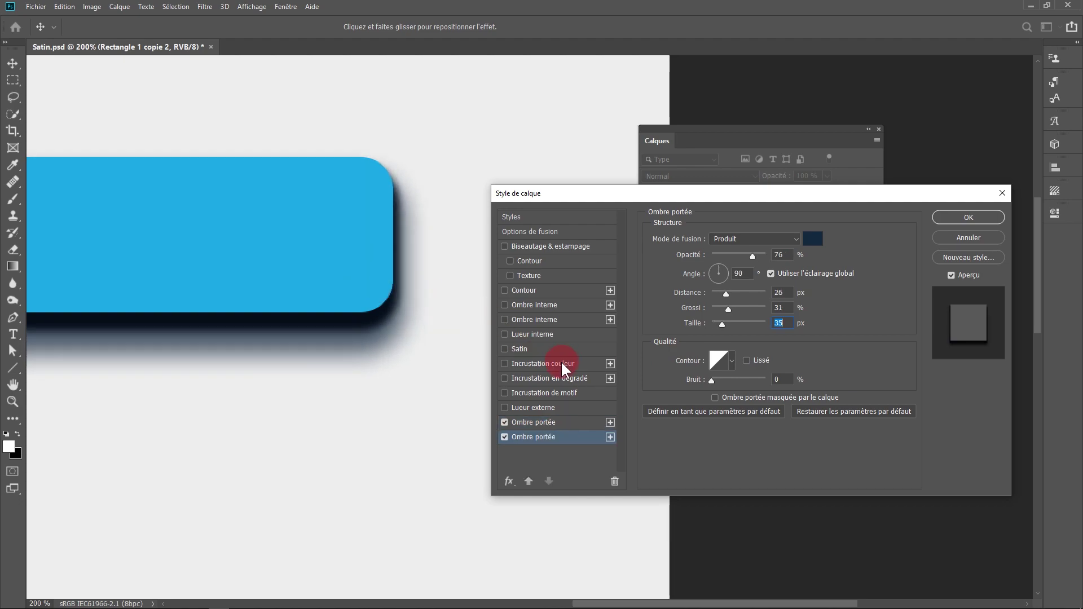
Add a third drop shadow with 32% opacity, 87 px size and 62 px distance.
click(609, 437)
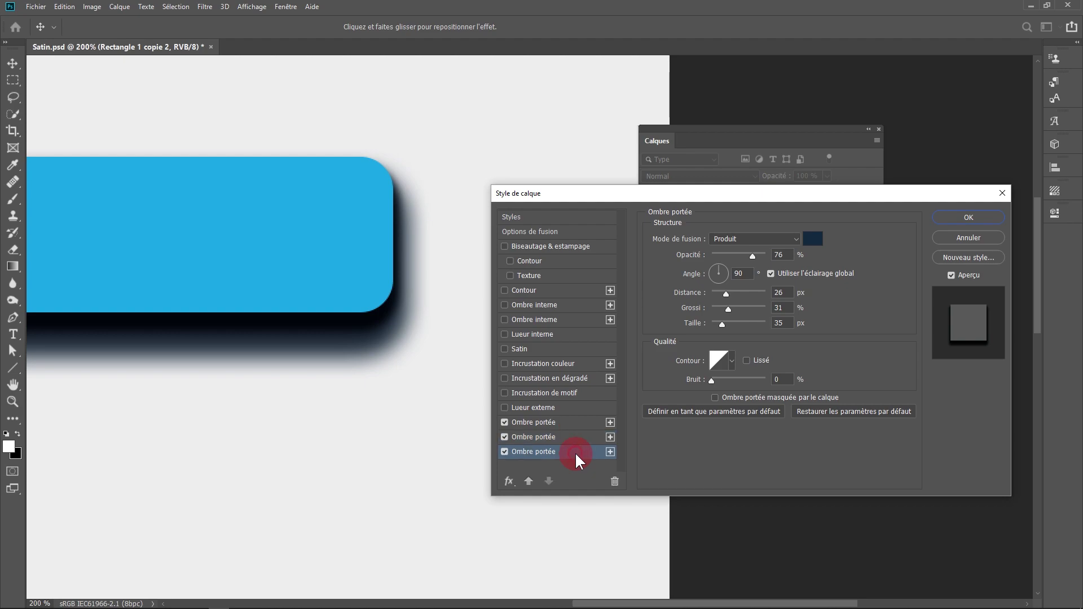
drag(746, 256, 726, 255)
drag(732, 329, 733, 323)
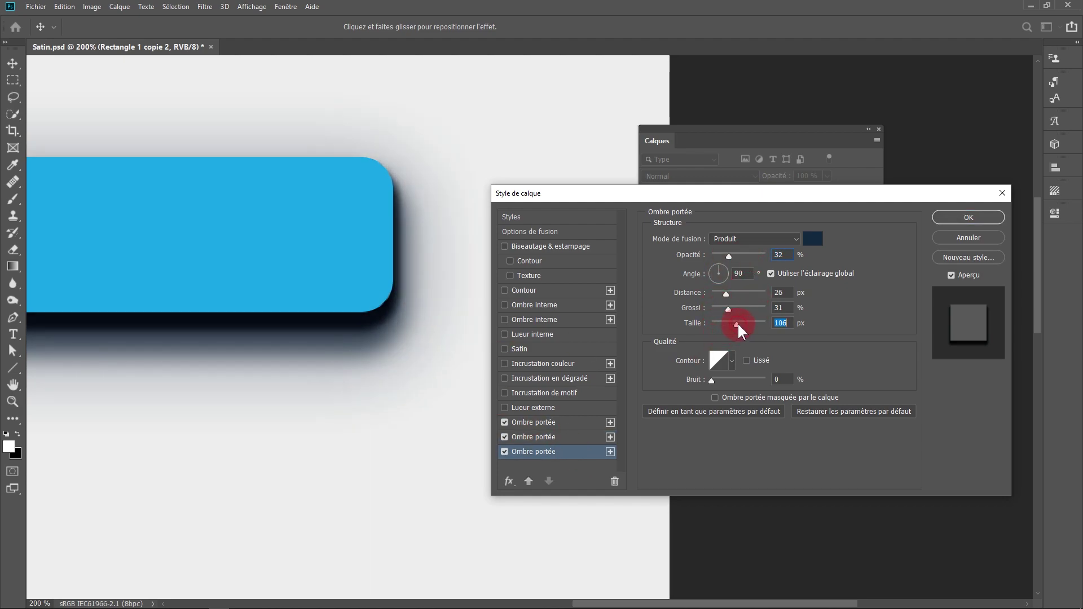
drag(344, 271, 361, 303)
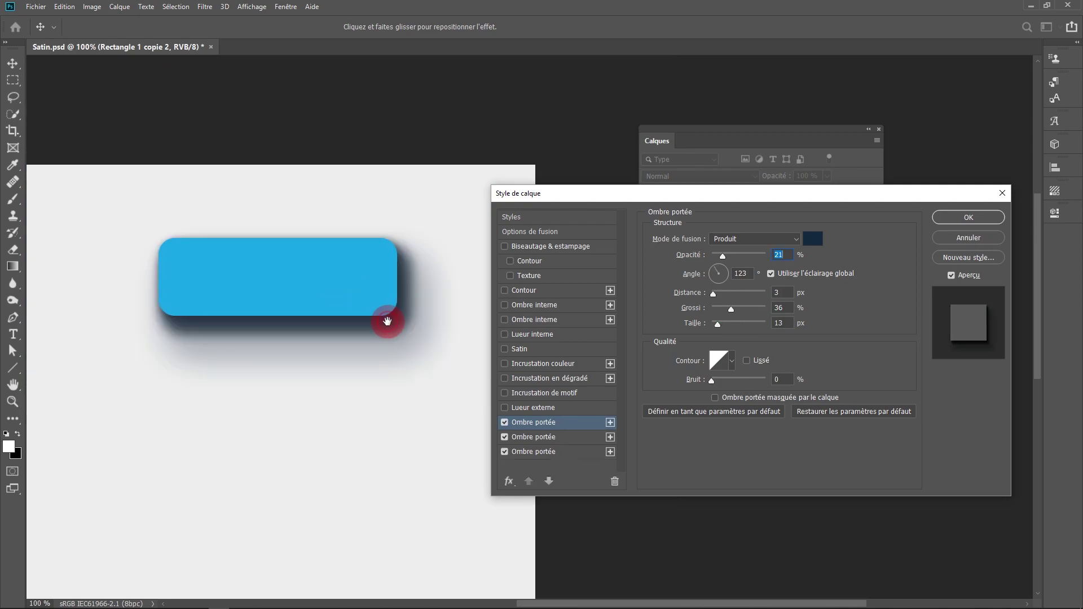
scroll(387, 322, up, 3)
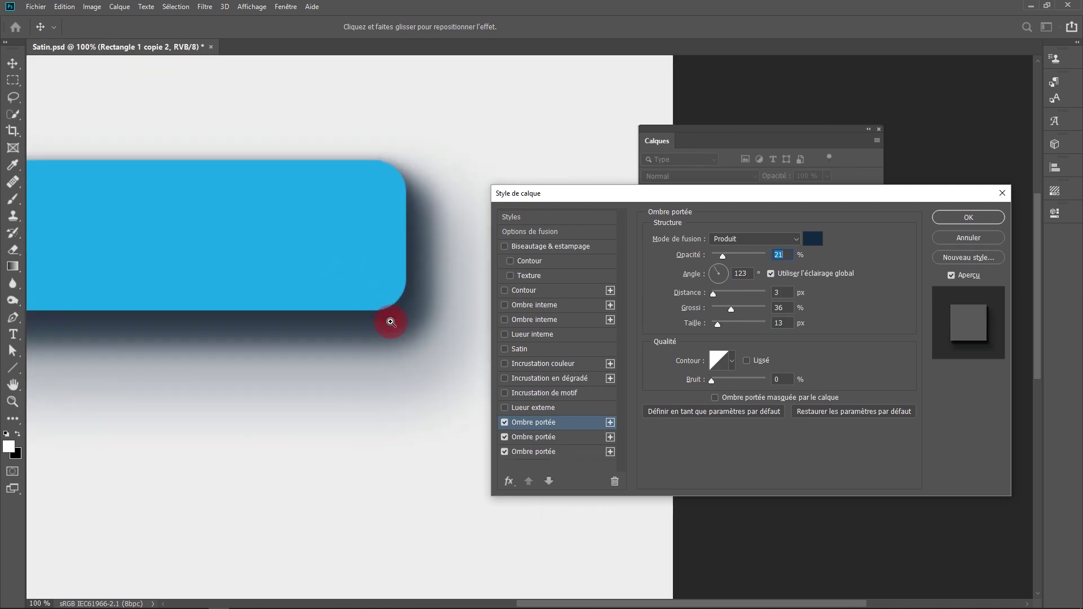
scroll(390, 317, down, 3)
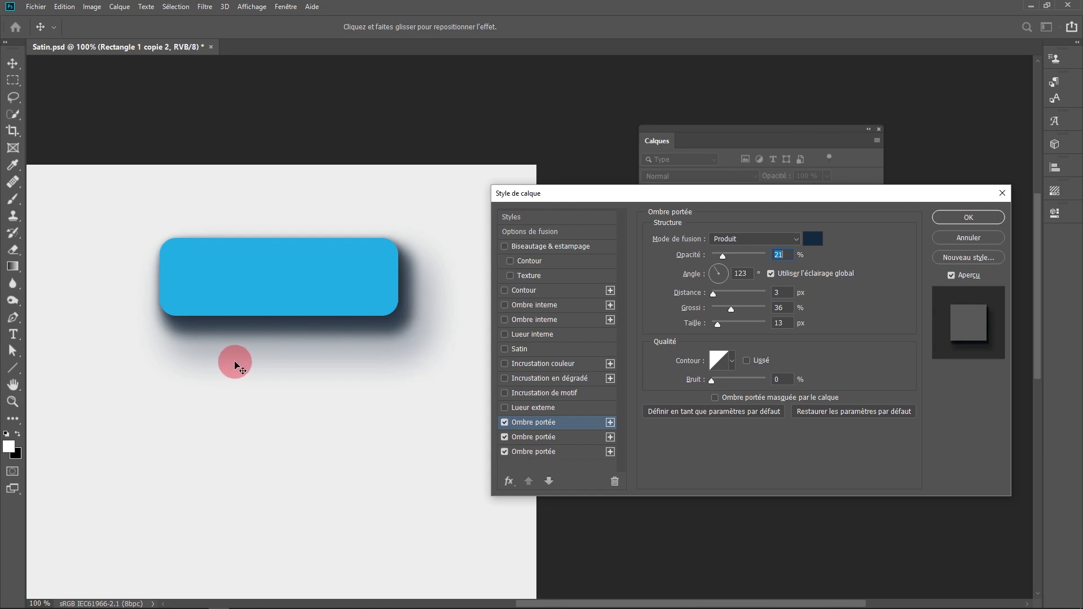
Give the third drop shadow its own angle and move it far down and out.
click(579, 449)
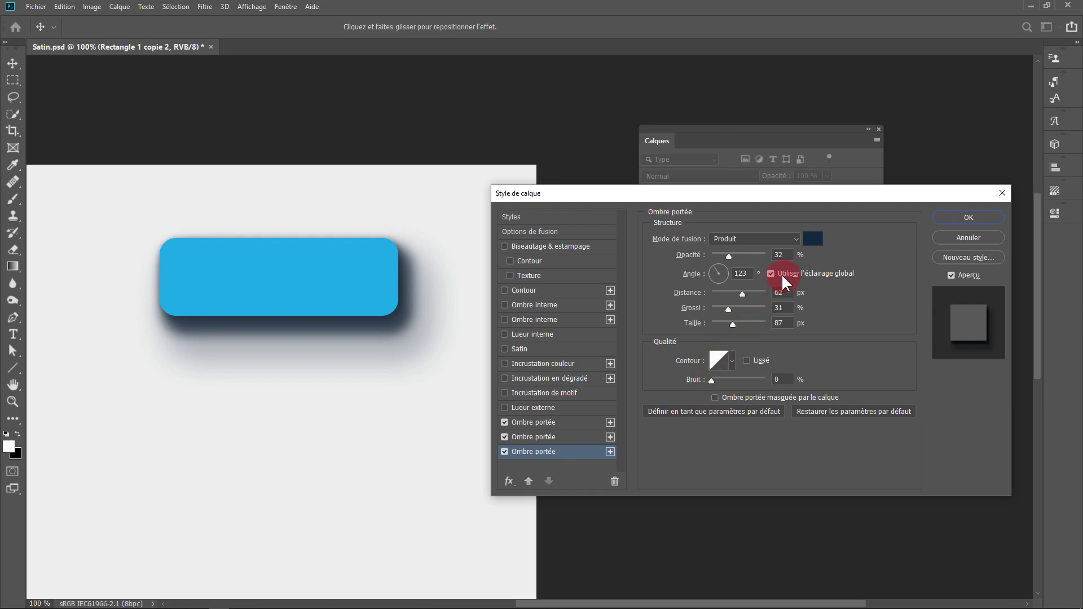
click(799, 276)
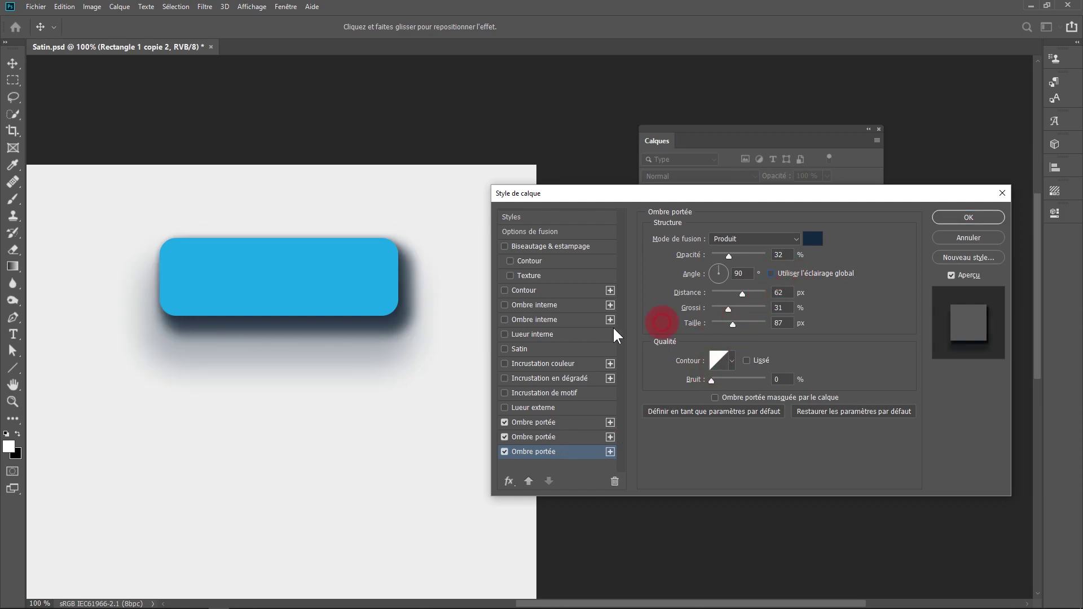
mouse_move(406, 322)
mouse_down()
mouse_move(454, 346)
mouse_move(406, 363)
mouse_move(280, 374)
mouse_move(249, 356)
mouse_move(262, 342)
mouse_move(333, 336)
mouse_up()
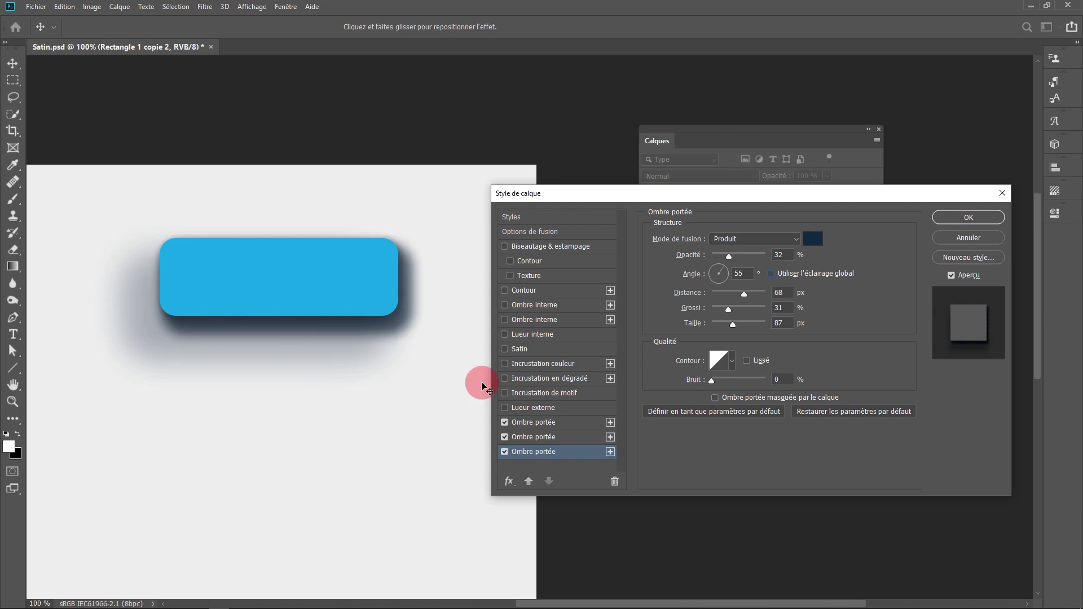
Make the second shadow magenta at 35% opacity, offset to 154° and 79 px.
click(577, 437)
click(793, 284)
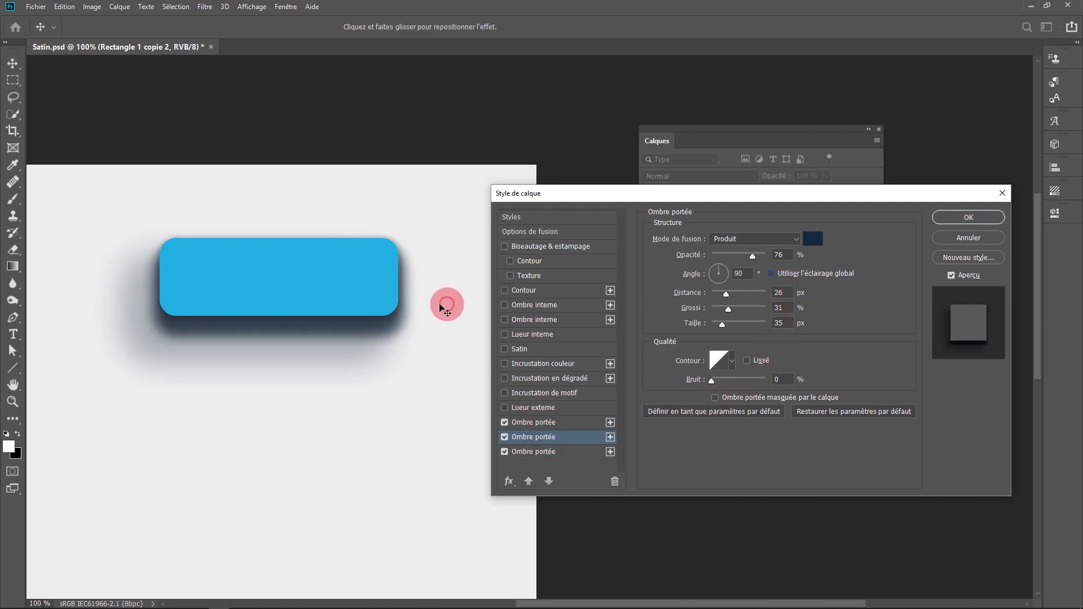
drag(445, 303, 478, 310)
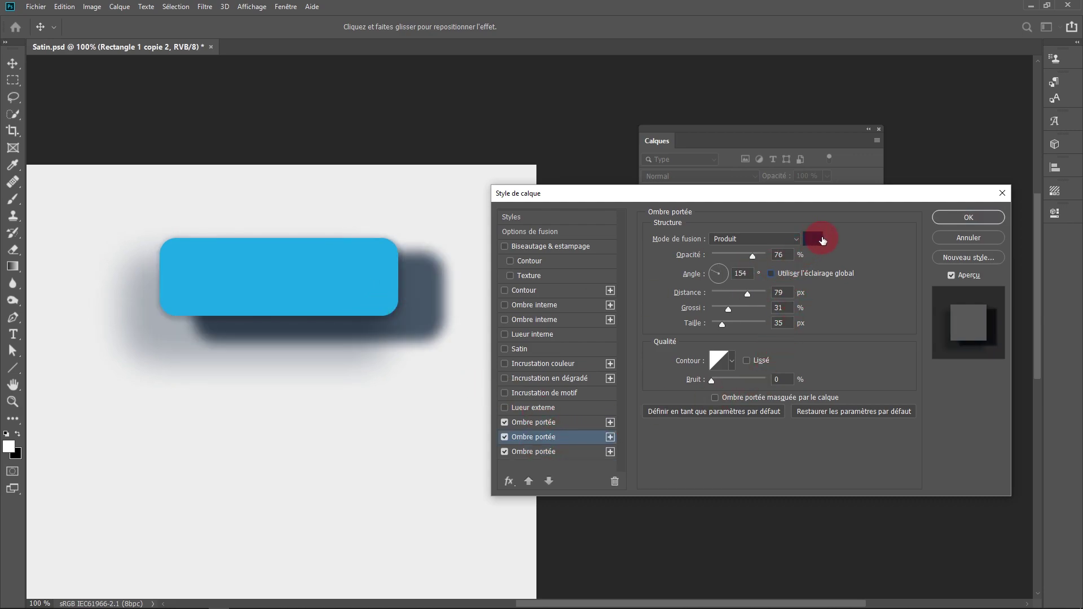
click(809, 237)
click(902, 218)
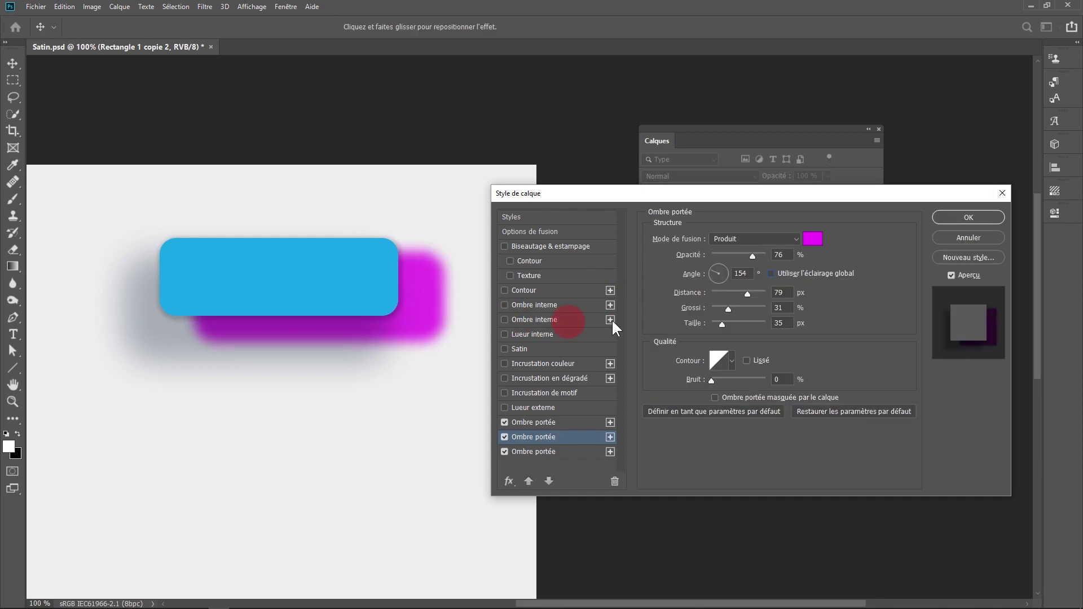
drag(747, 257, 730, 257)
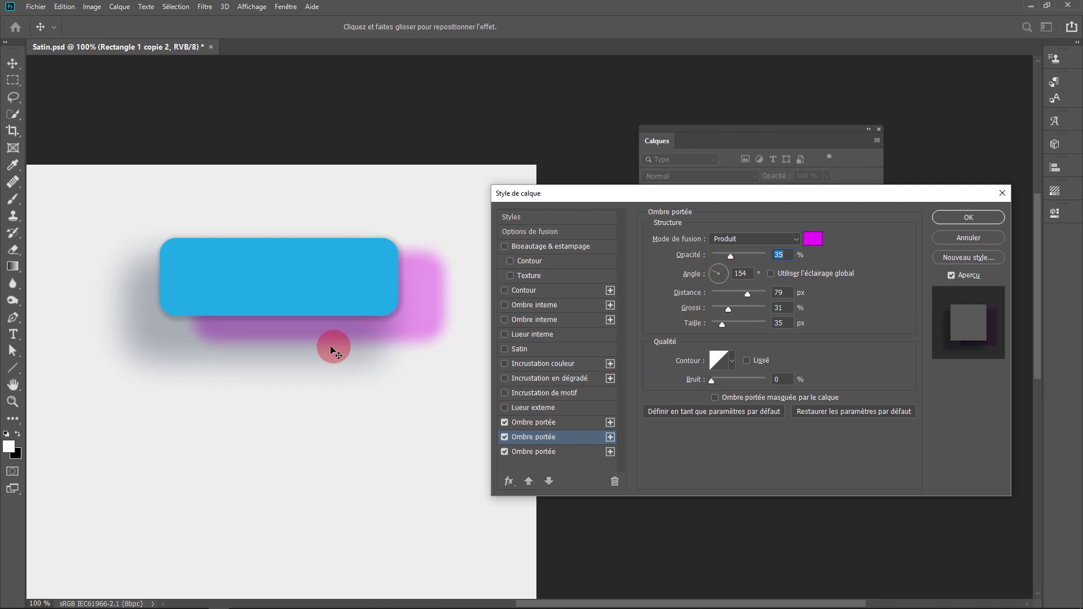
Make the third drop shadow bright green at 67% opacity, 45° and 103 px distance.
click(571, 452)
click(812, 238)
click(818, 318)
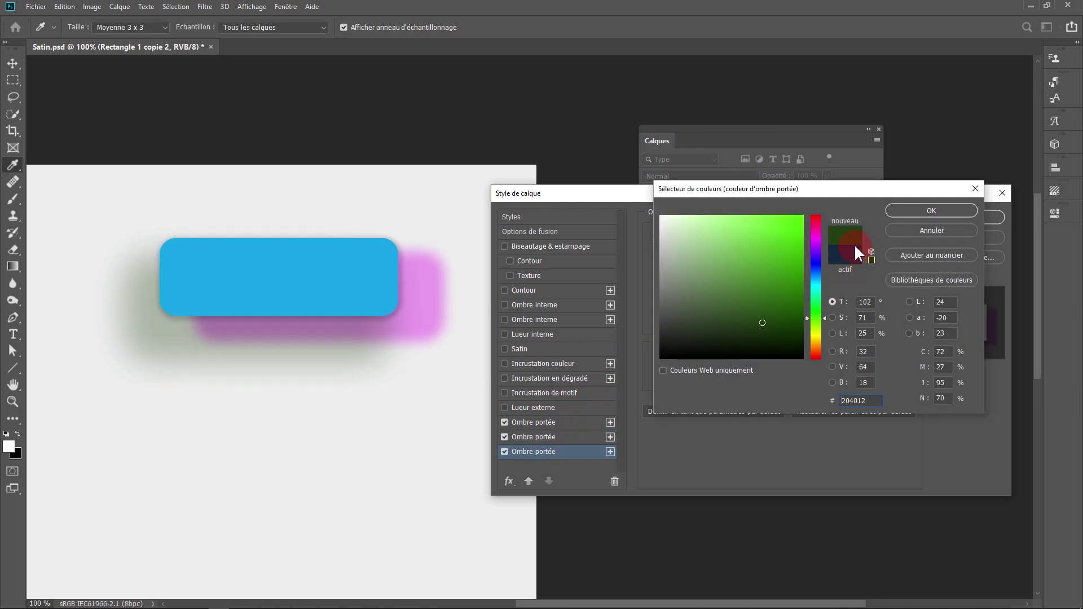
click(797, 243)
click(914, 213)
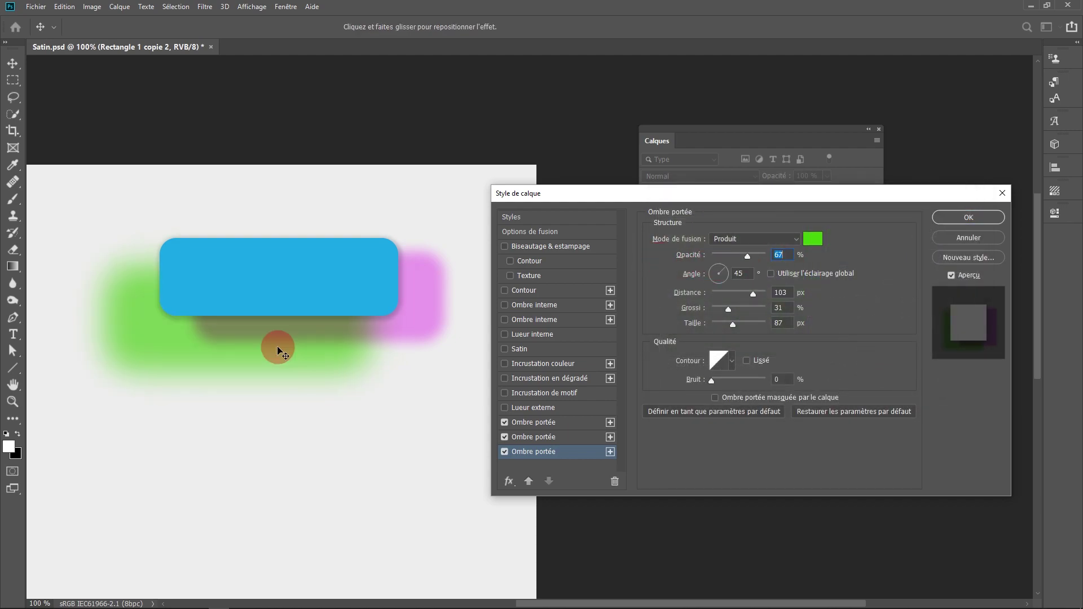
drag(279, 346, 382, 359)
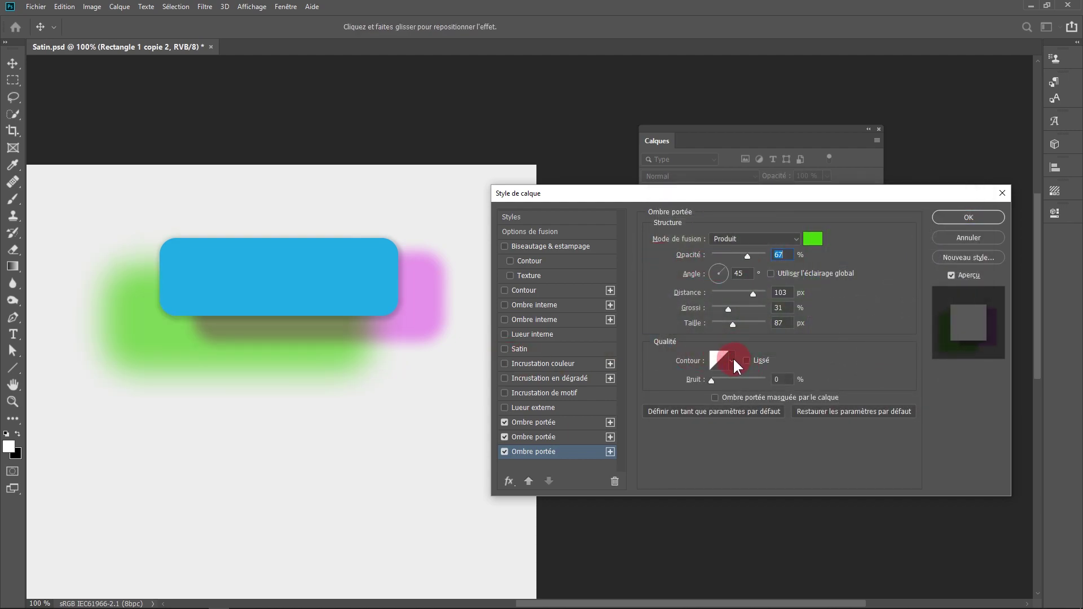
click(735, 334)
Give the green drop shadow the multi-peak contour preset for ringed bands, trying the Bruit slider.
click(726, 360)
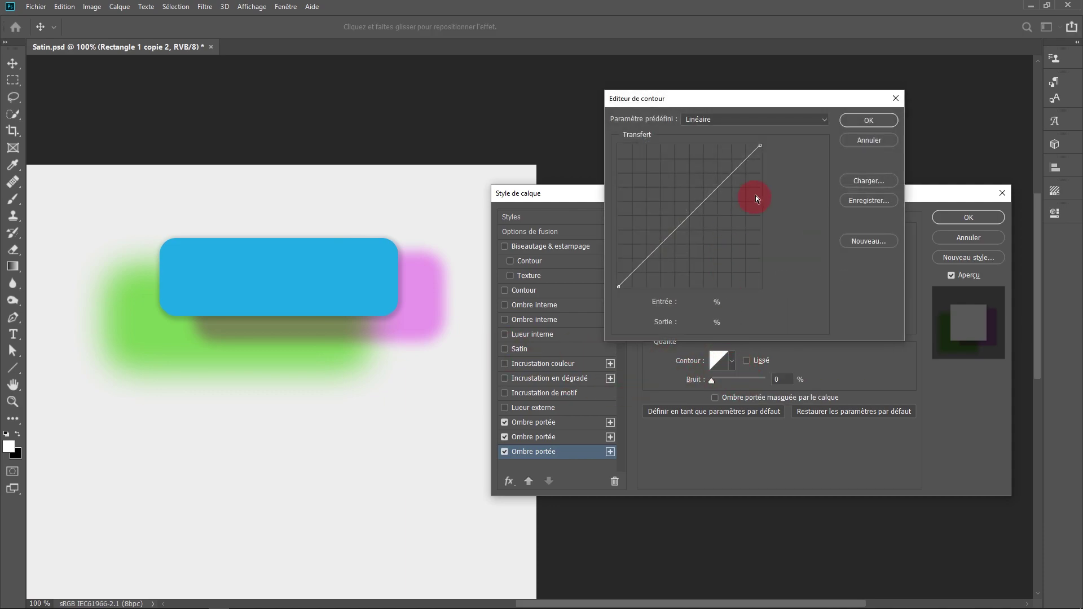
click(866, 136)
click(732, 362)
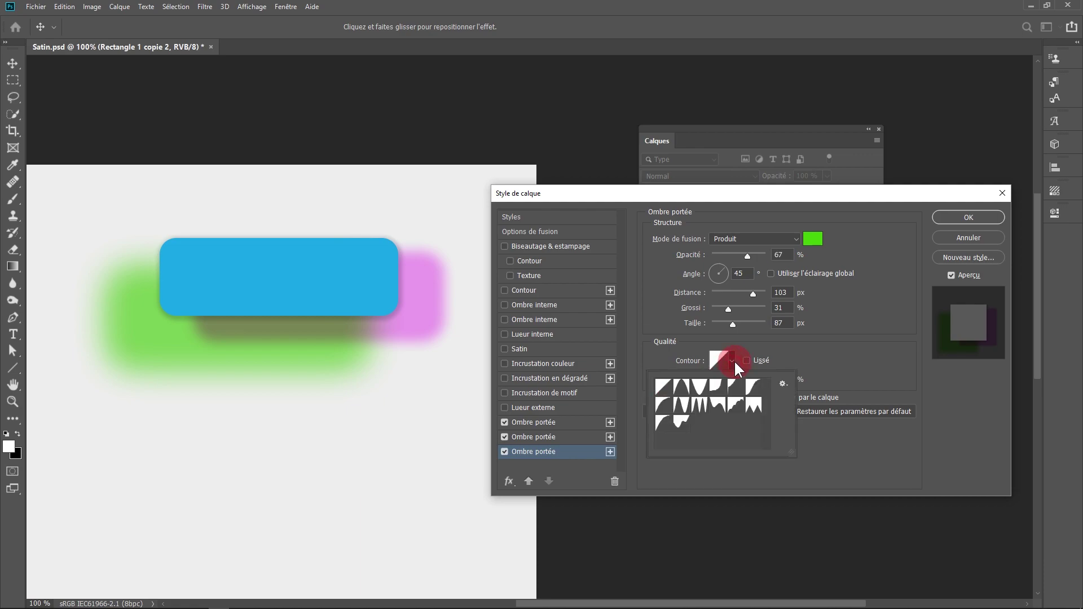
click(683, 395)
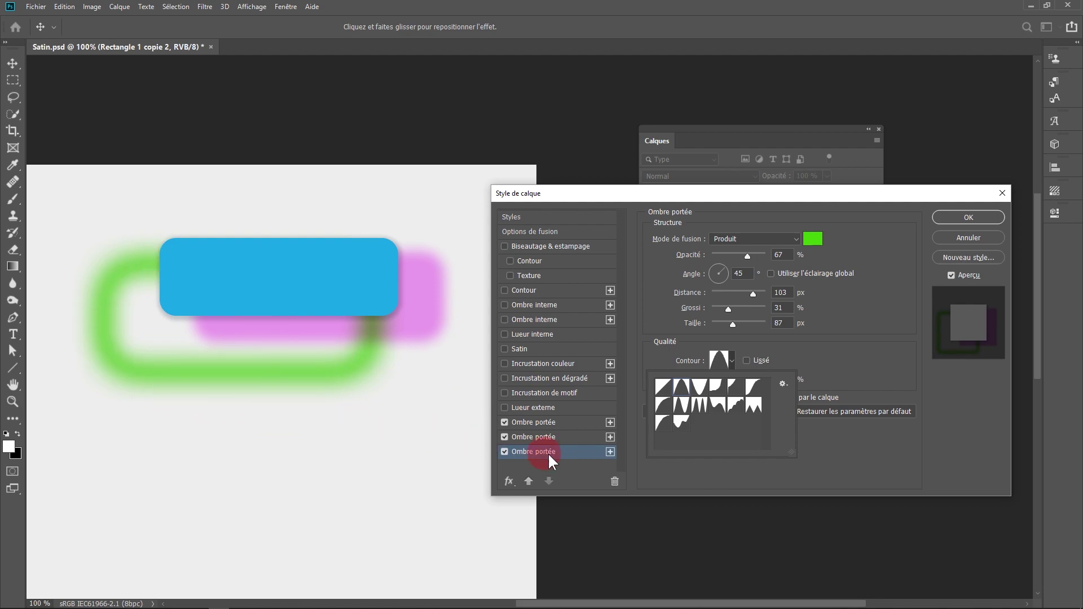
click(699, 405)
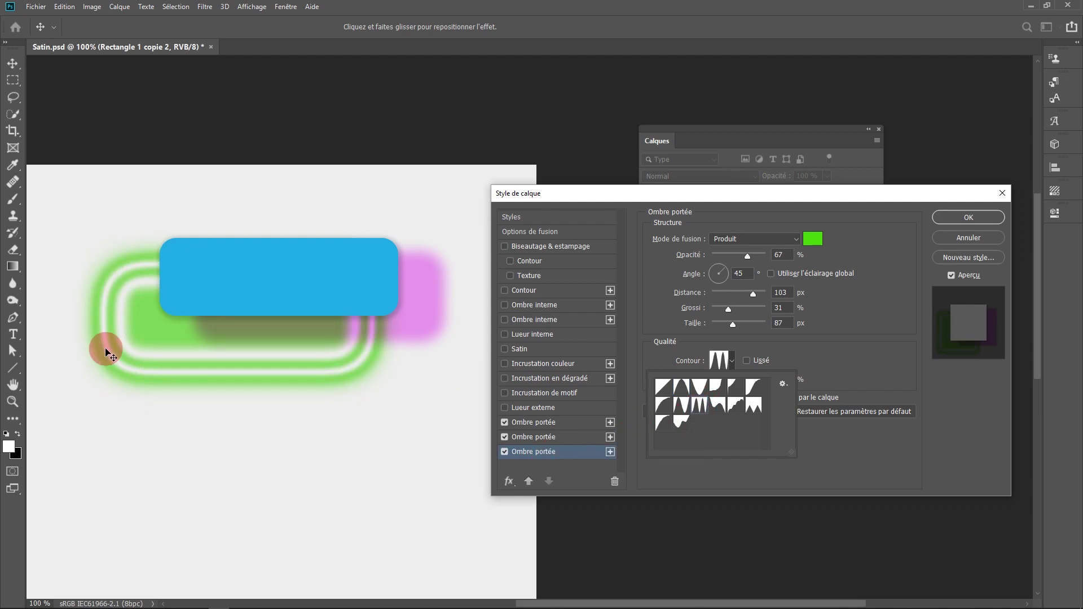
click(739, 358)
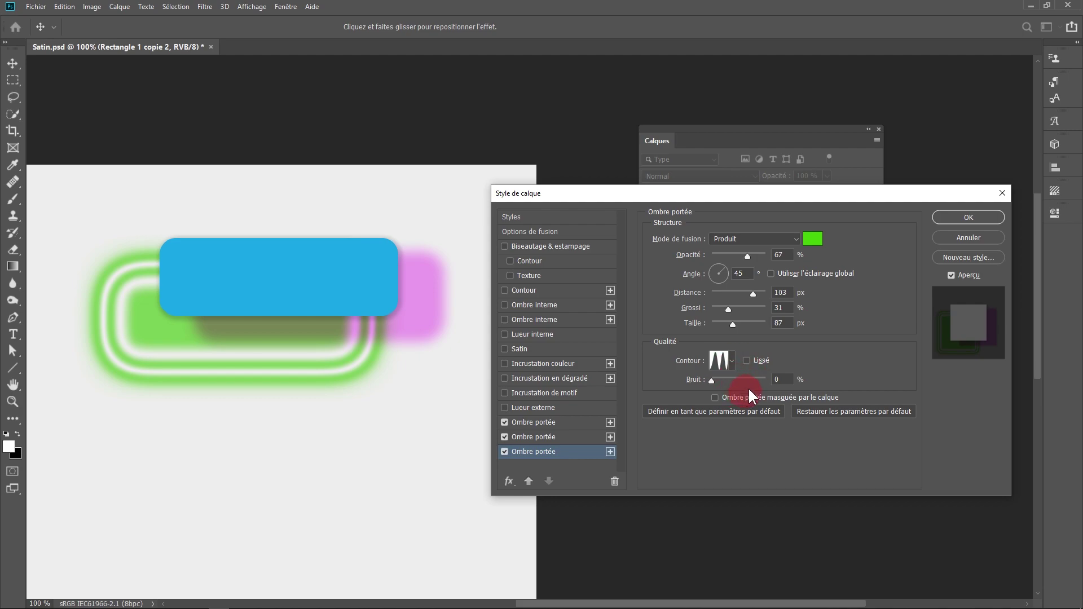
mouse_move(715, 387)
mouse_down()
mouse_move(762, 382)
mouse_move(563, 379)
mouse_up()
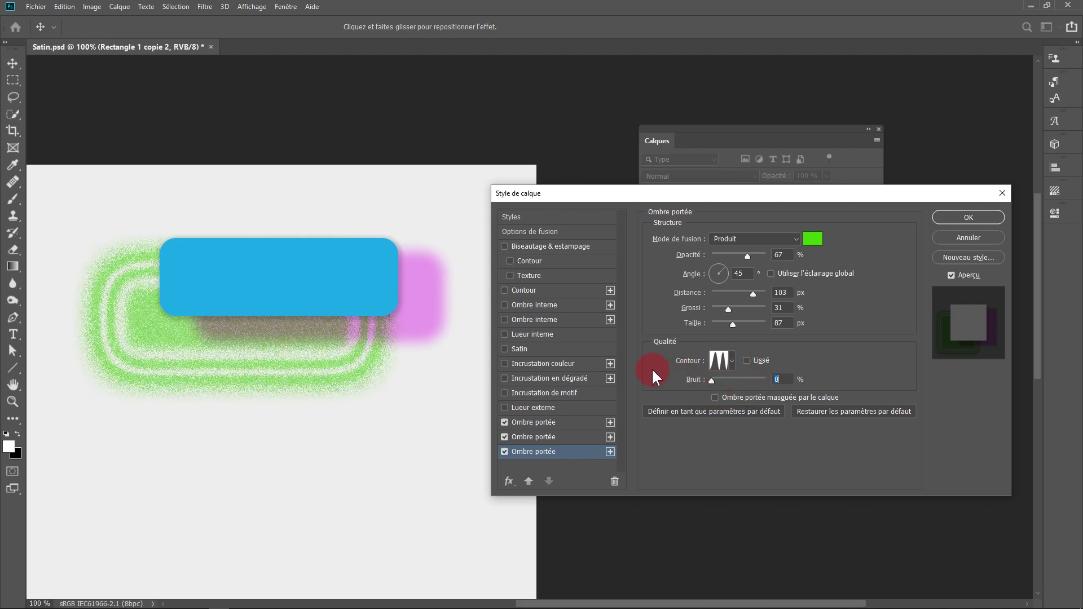
ctrl+click(341, 333)
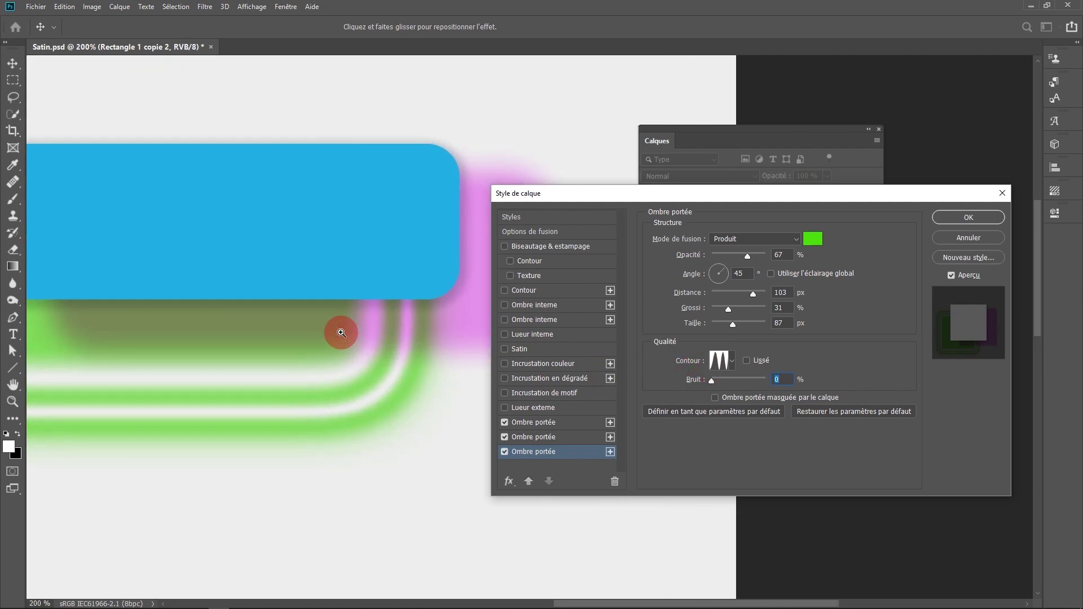
Reset the layer style to one subtle drop shadow at 21%, 123°, 3 px, removing the green and magenta shadows.
alt+click(342, 332)
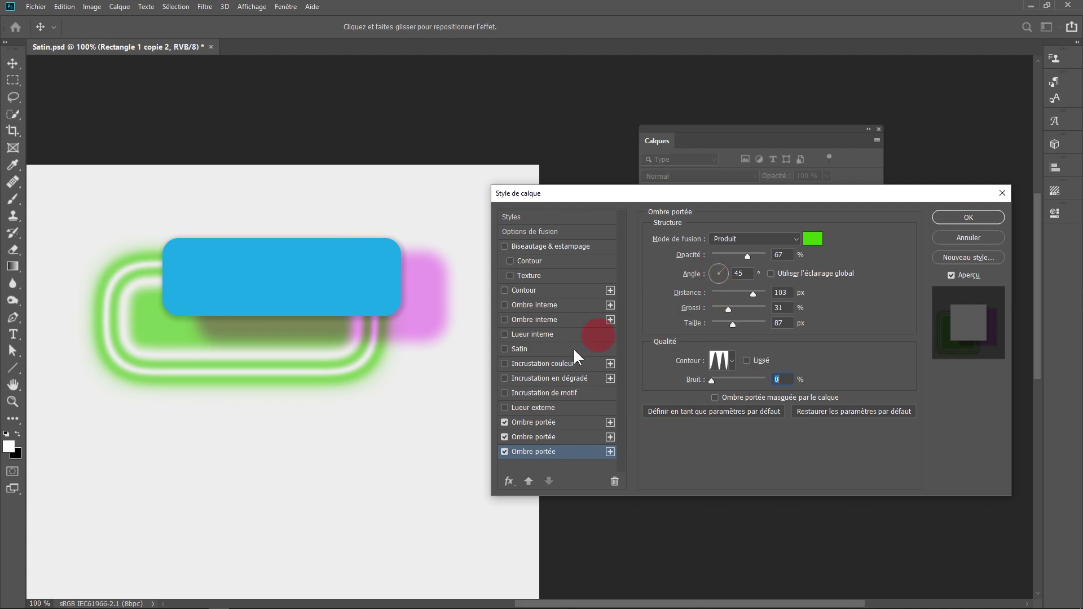
double_click(615, 486)
ctrl+click(372, 294)
alt+click(337, 307)
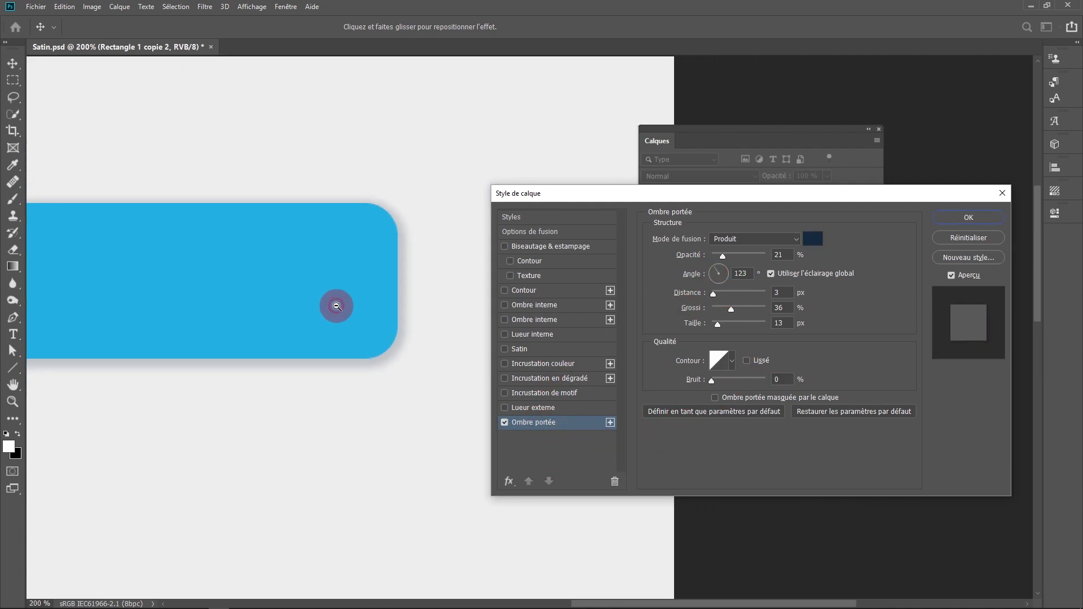
click(720, 381)
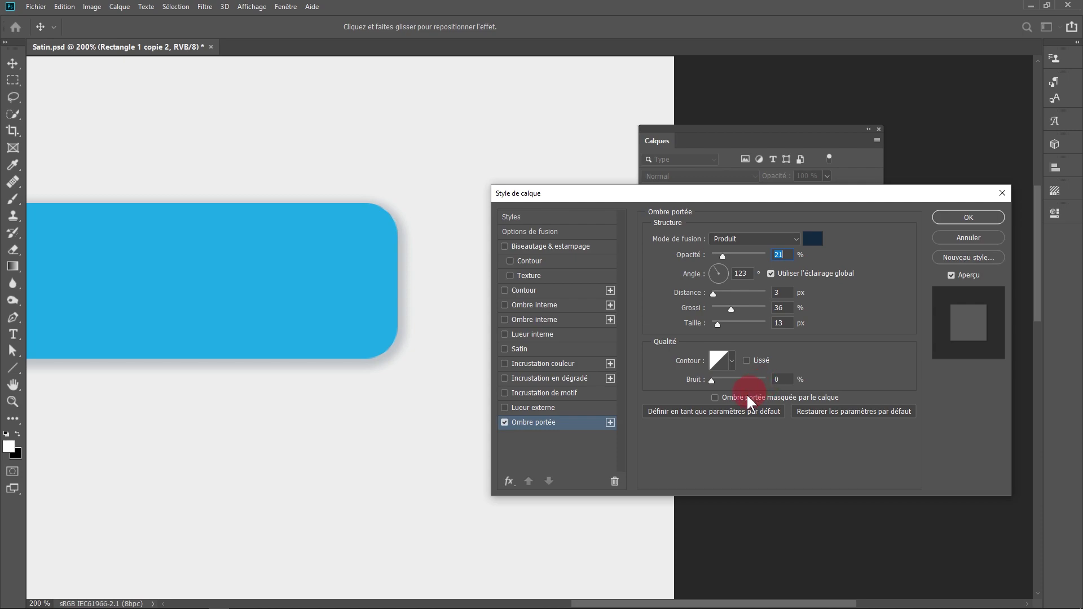
Confirm the layer style and lower the rectangle layer's Fond to 0%, leaving only the grey shadow.
click(944, 218)
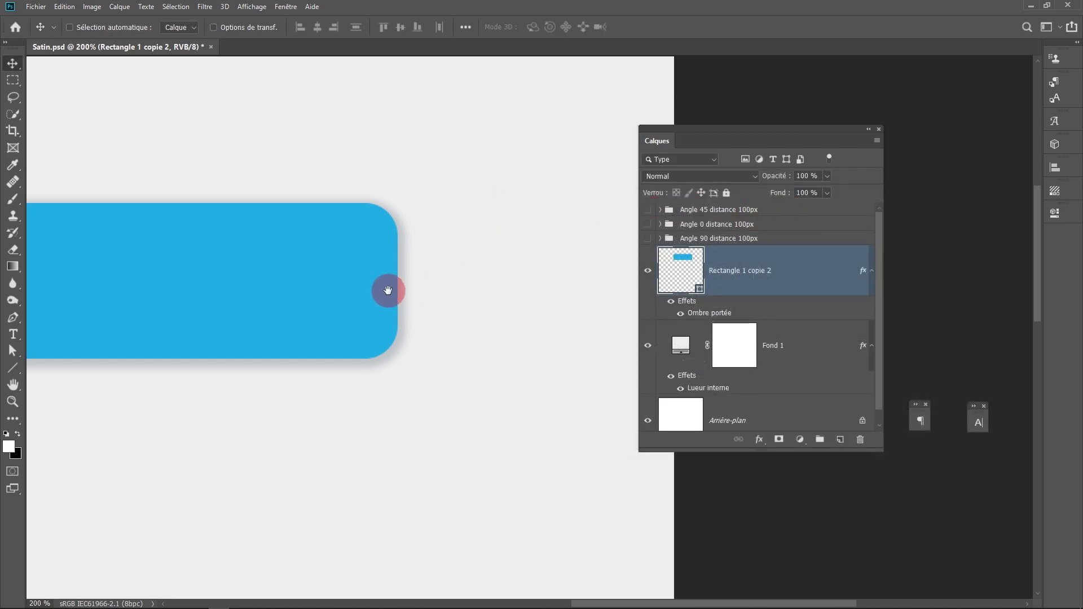
drag(387, 290, 454, 296)
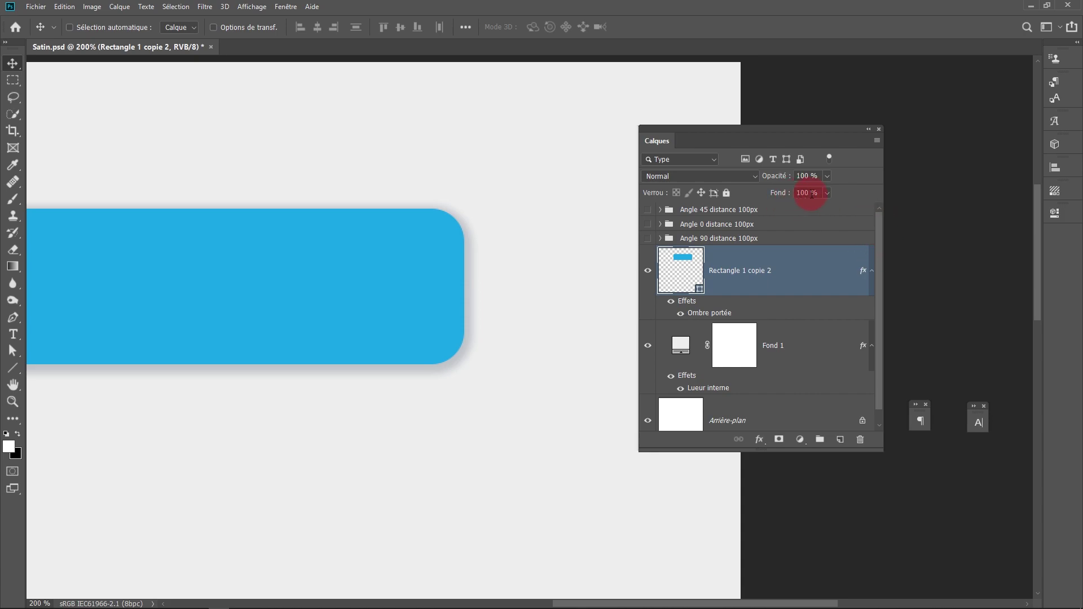
drag(782, 195, 796, 199)
drag(342, 319, 410, 288)
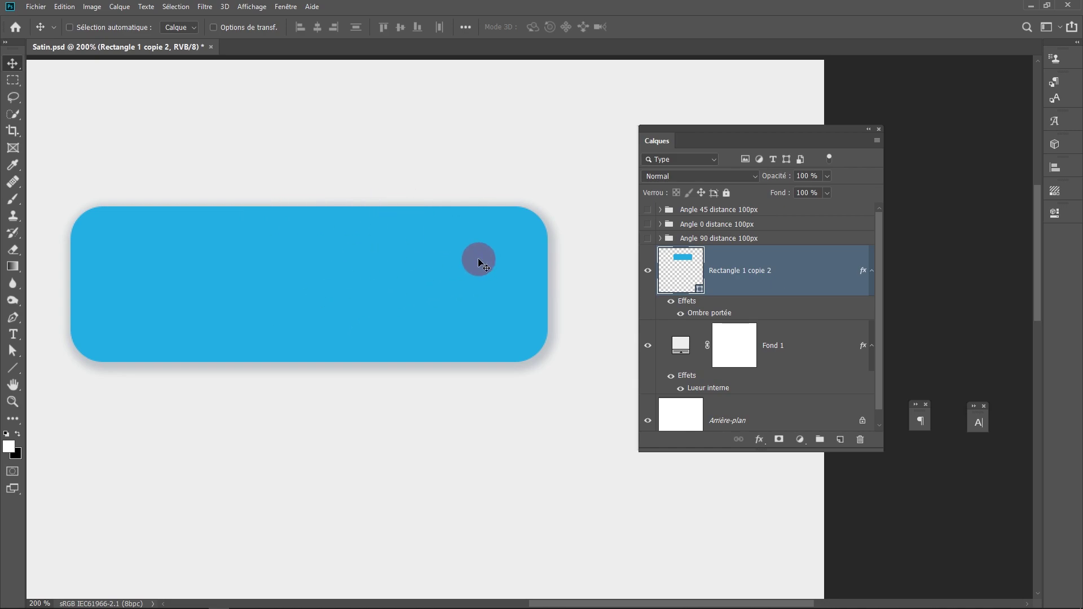
click(561, 222)
text(0)
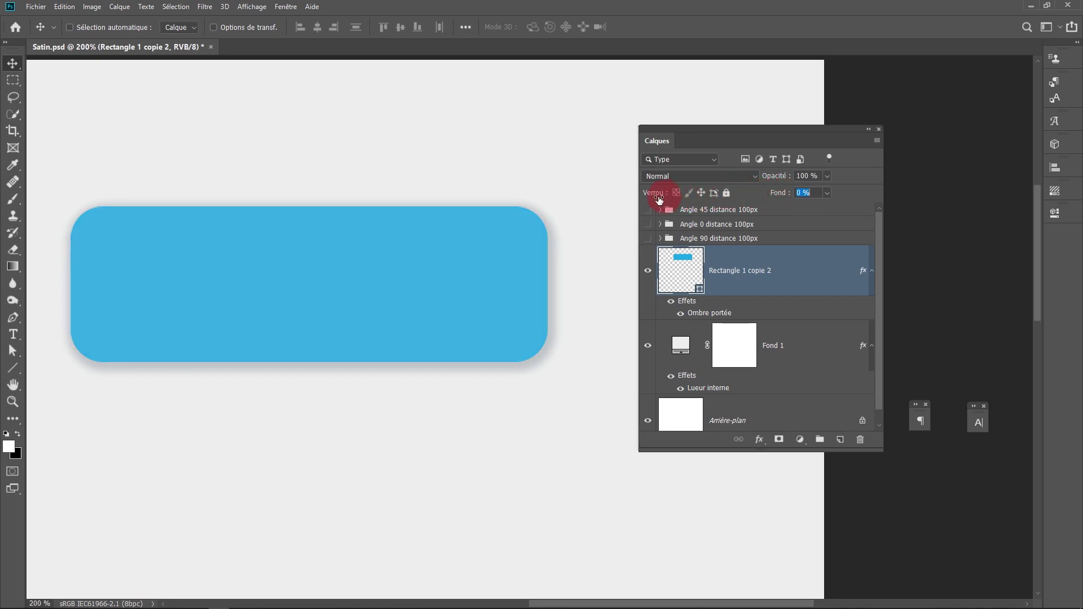
drag(778, 196, 515, 218)
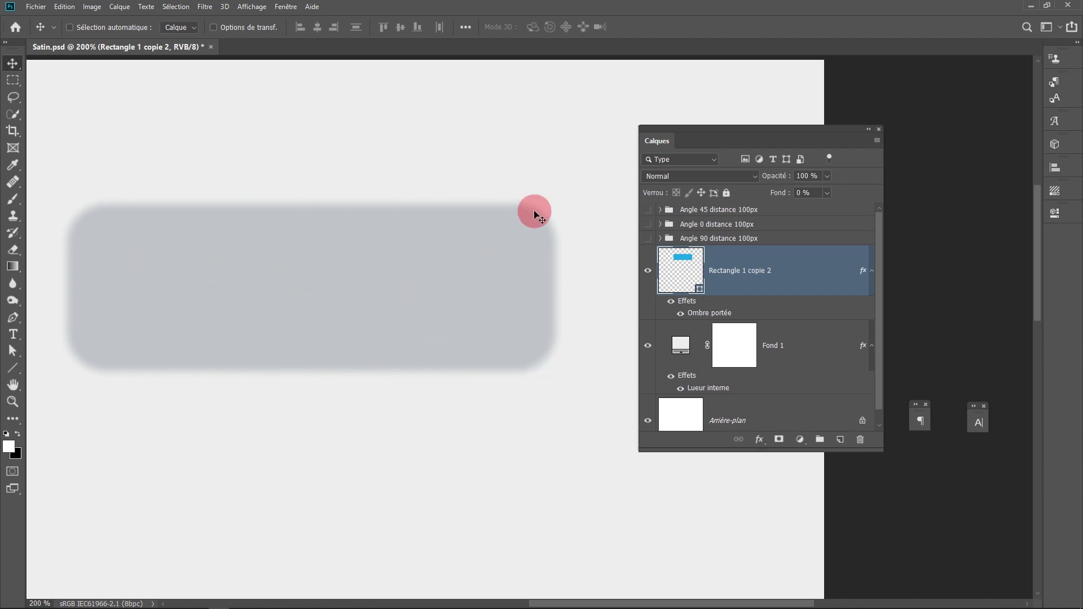
Enable 'Ombre portée masquée par le calque' and add a yellow Incrustation couleur to the button.
double_click(722, 314)
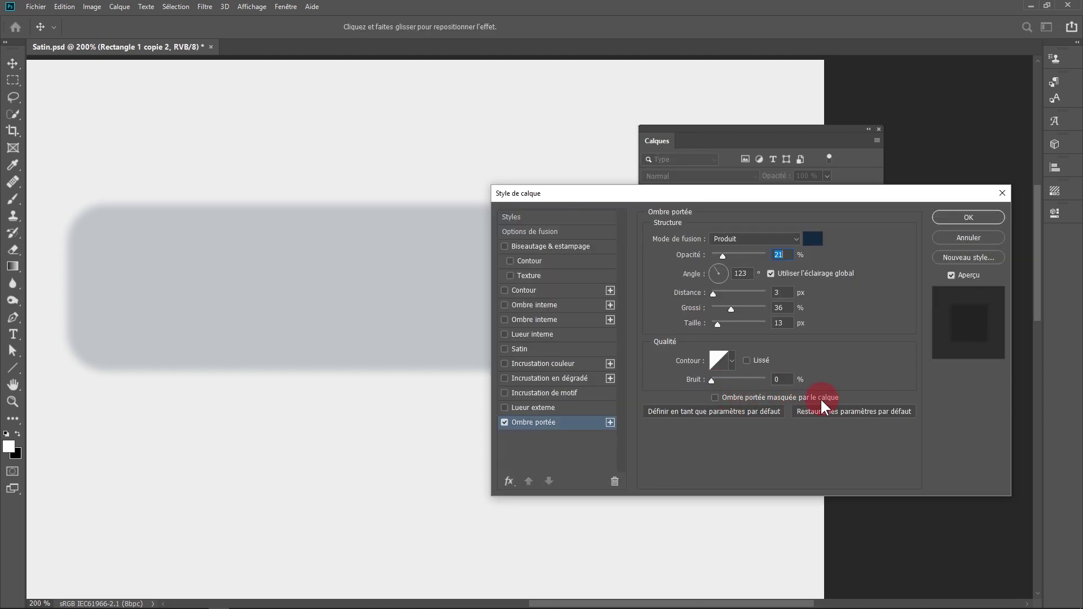
click(715, 397)
drag(617, 202, 745, 290)
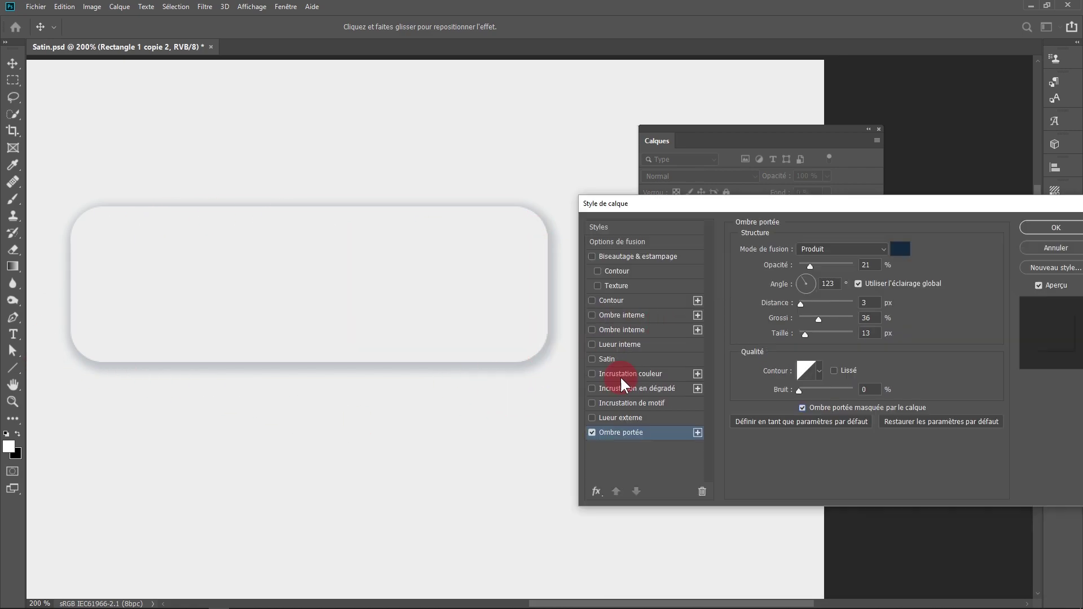
click(611, 373)
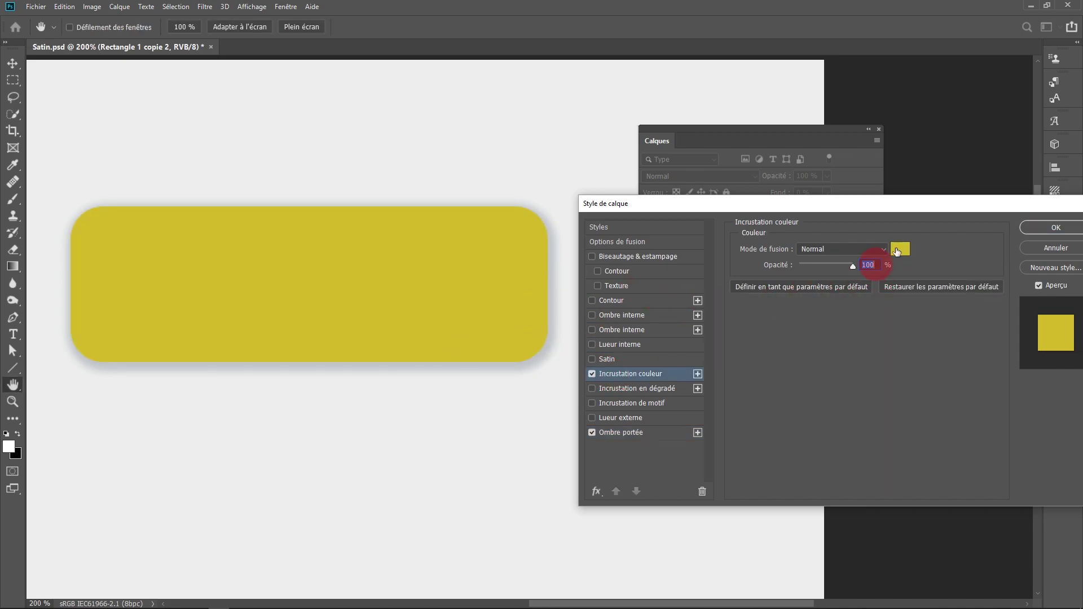
click(1055, 226)
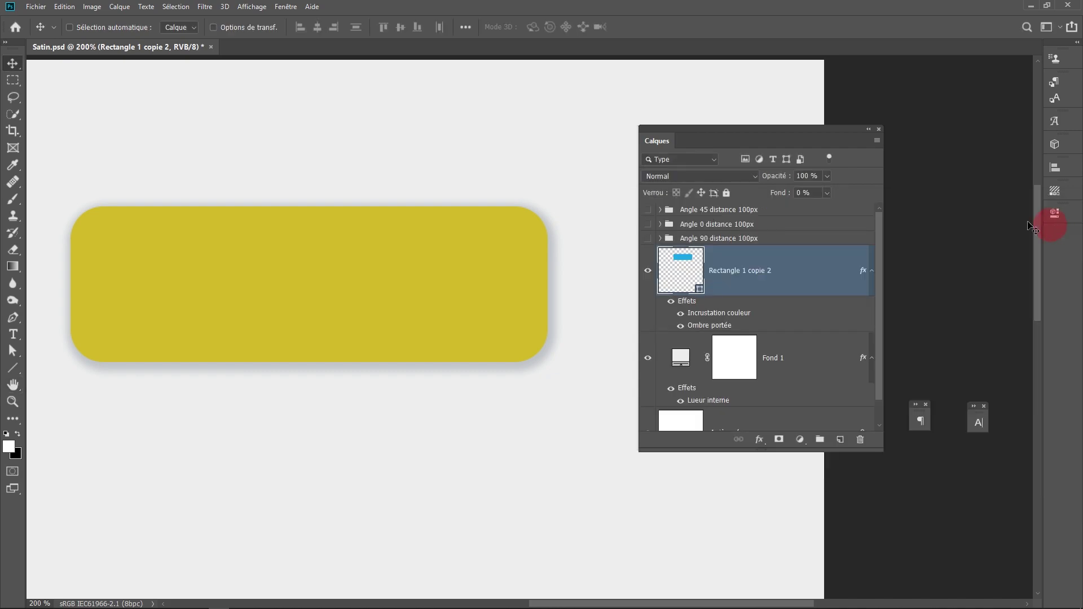